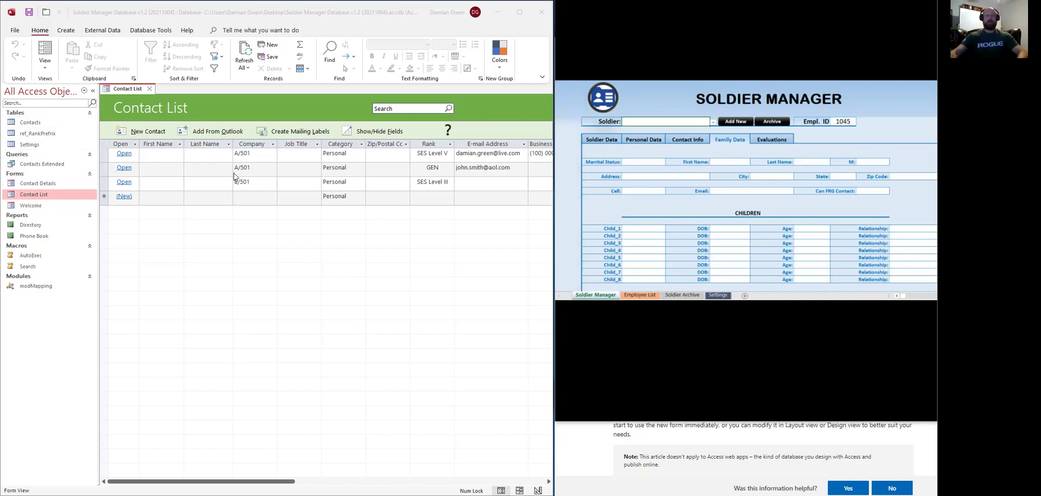
Step: Review the detail record of the first contact in the Contact List and close it again
left_click(124, 155)
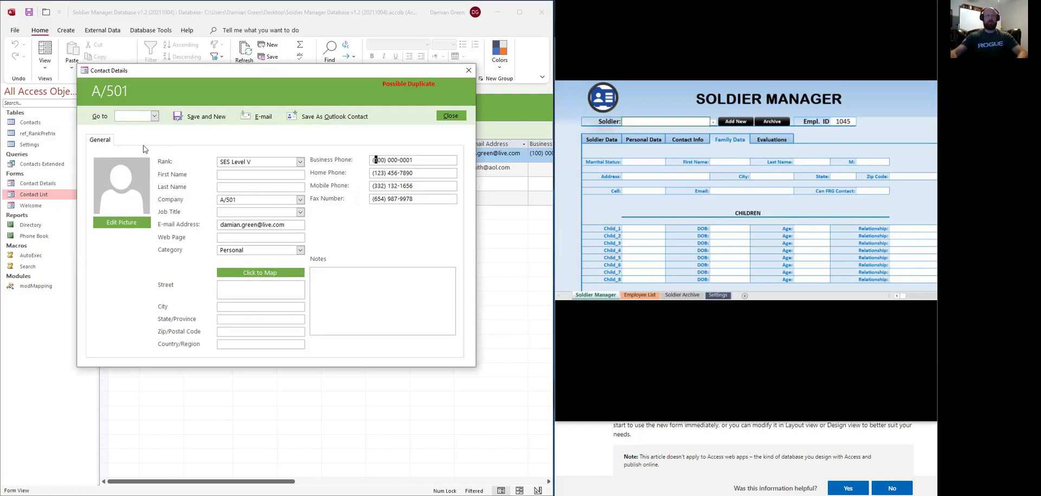
left_click(468, 72)
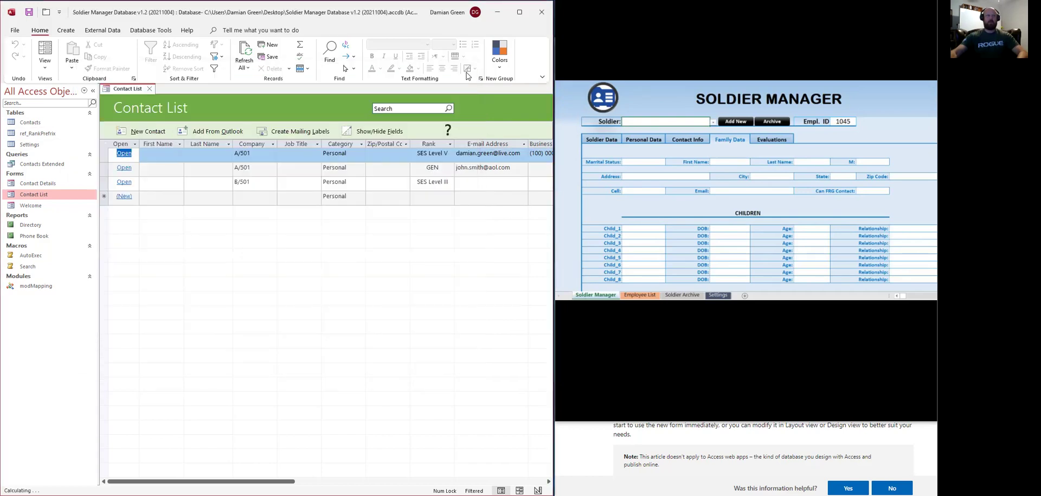
Step: Close the Contact List form and open the Contact Details form in Design view
left_click(151, 89)
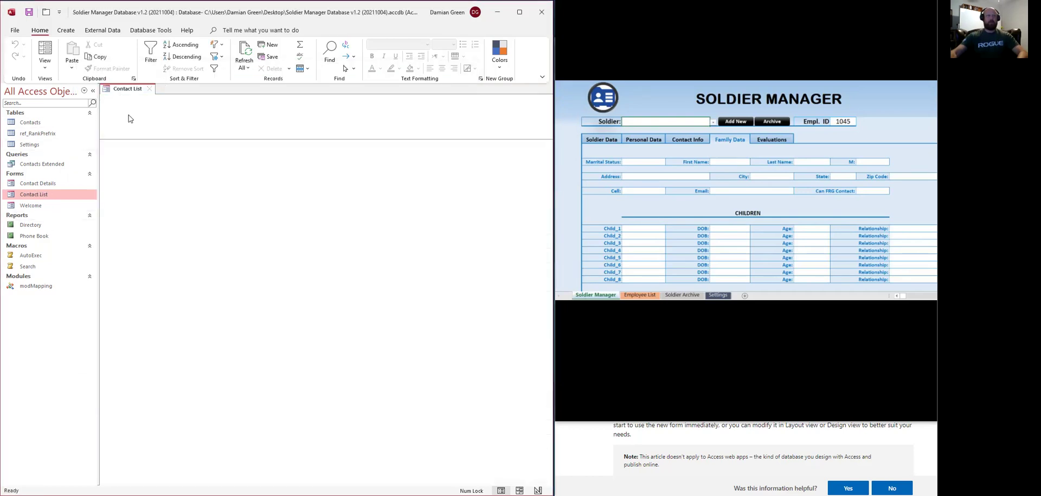
right_click(47, 185)
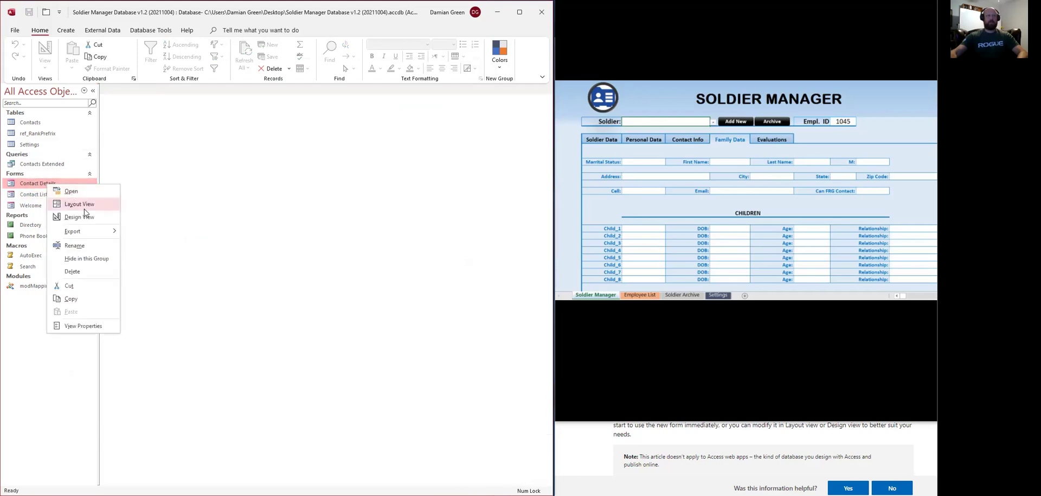
left_click(79, 216)
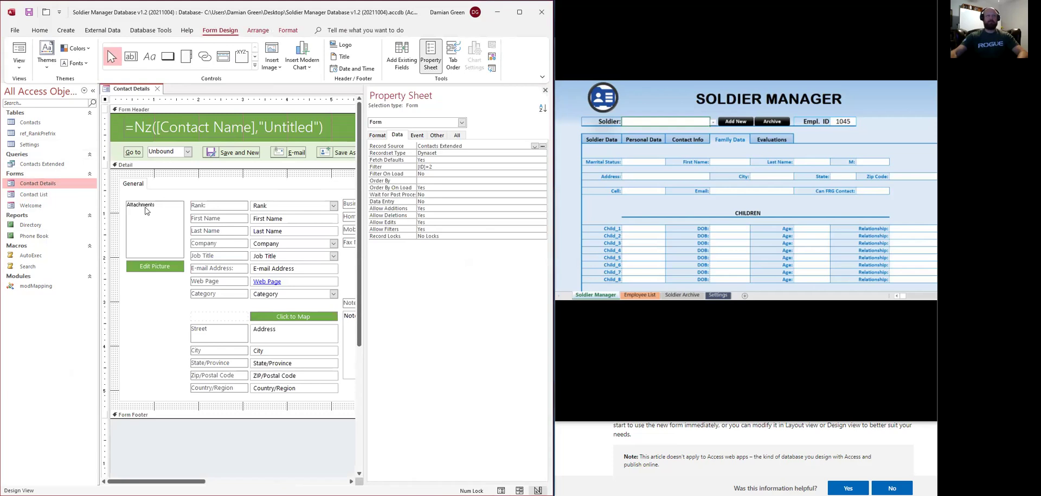
Step: Insert a new page beside the General page in the form's tab control
left_click(143, 188)
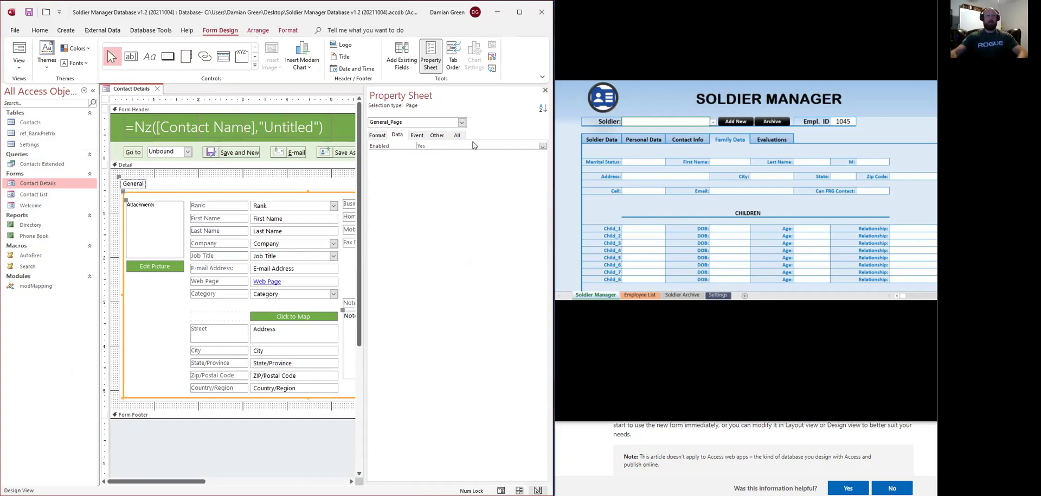
left_click(457, 135)
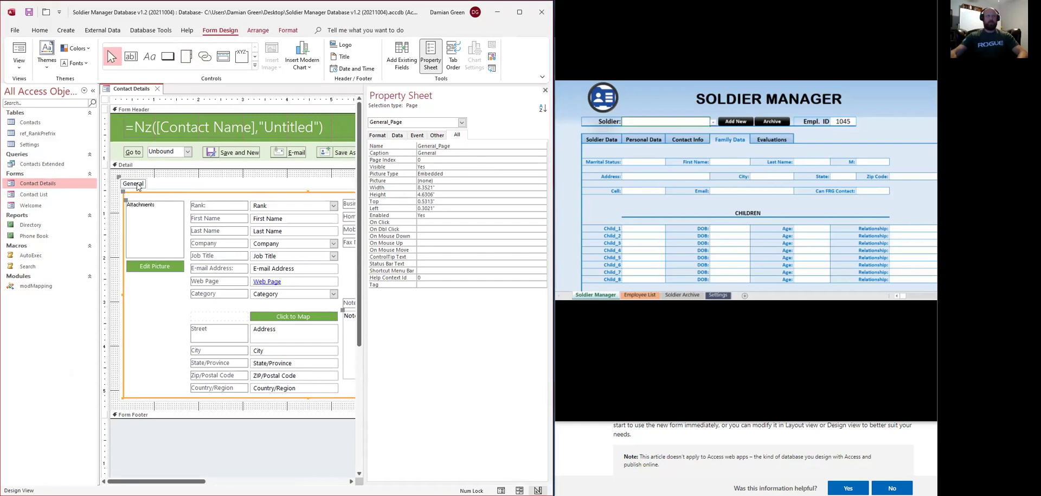
left_click(439, 154)
right_click(137, 185)
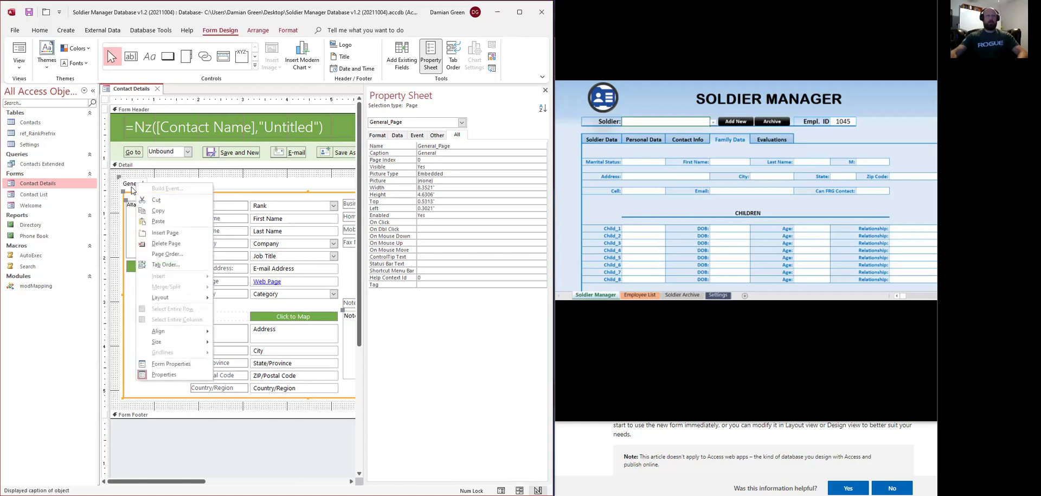
left_click(167, 233)
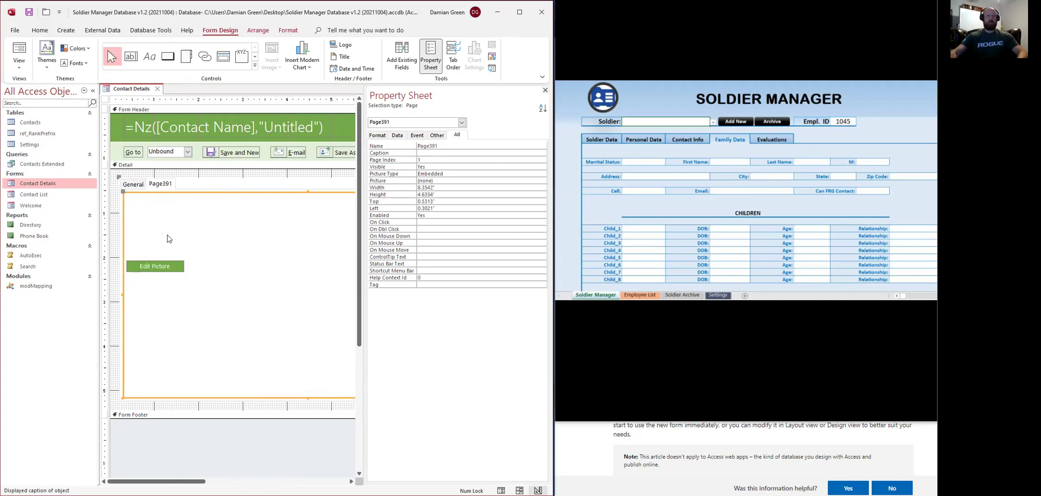
Step: Set the new tab page's caption to "Related Contacts"
double_click(446, 145)
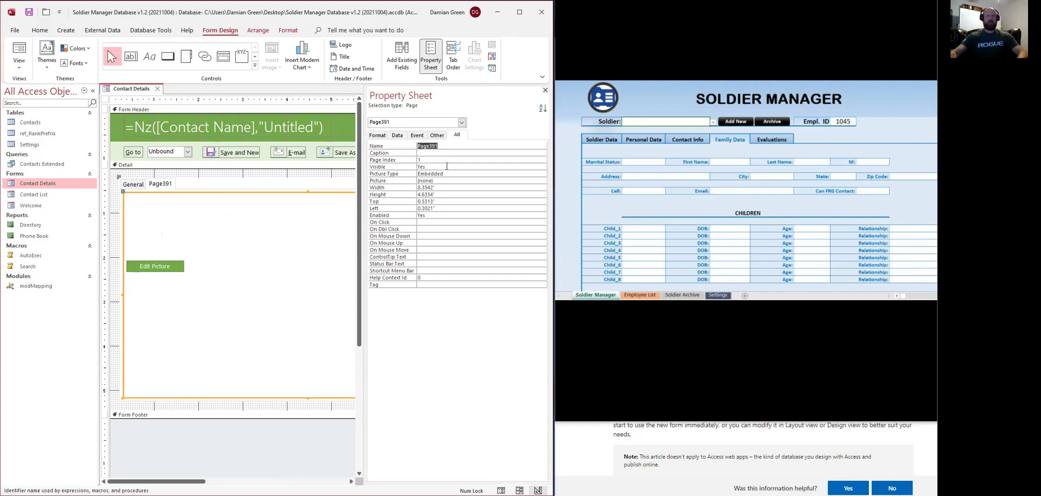
left_click(436, 153)
type("Belated Contacts")
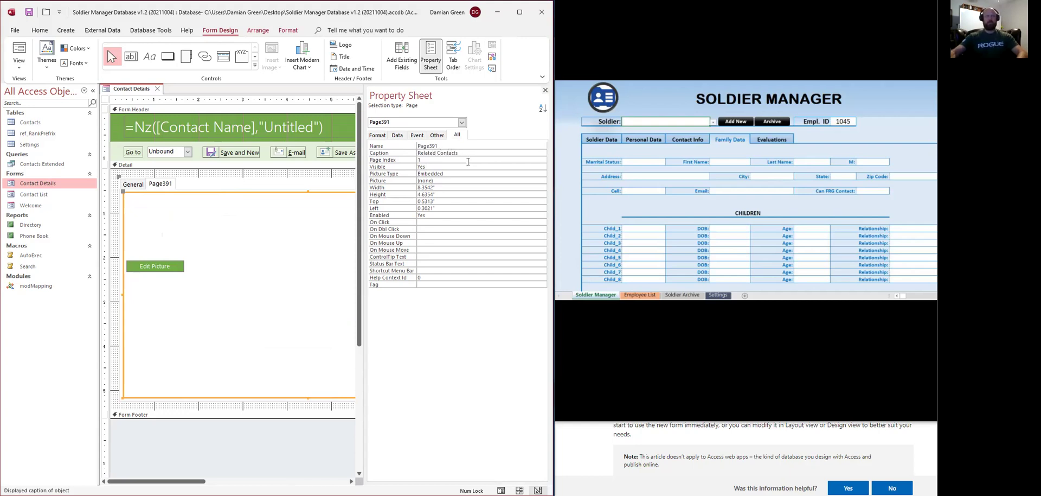
left_click(468, 161)
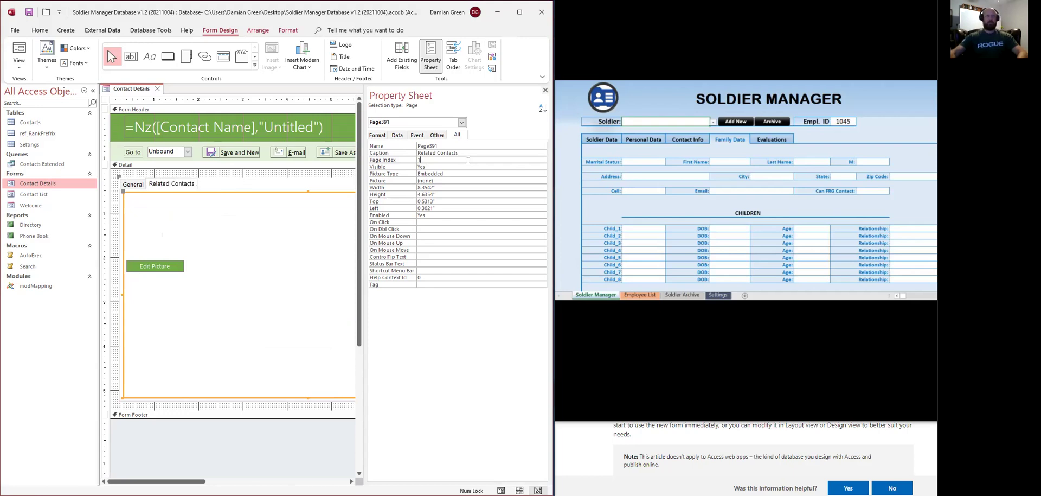
Step: Move the Edit Picture button off the Related Contacts page into the Form Footer
left_click(140, 185)
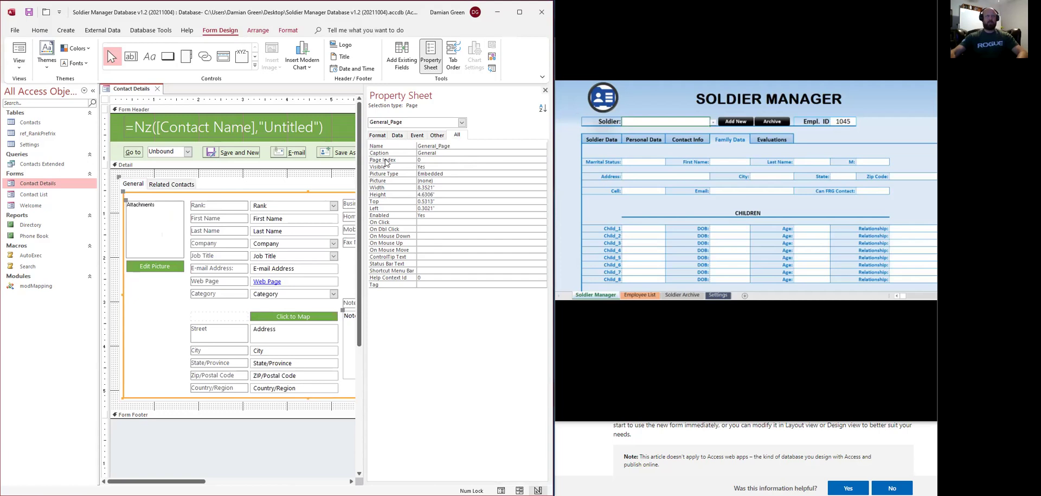
left_click(171, 185)
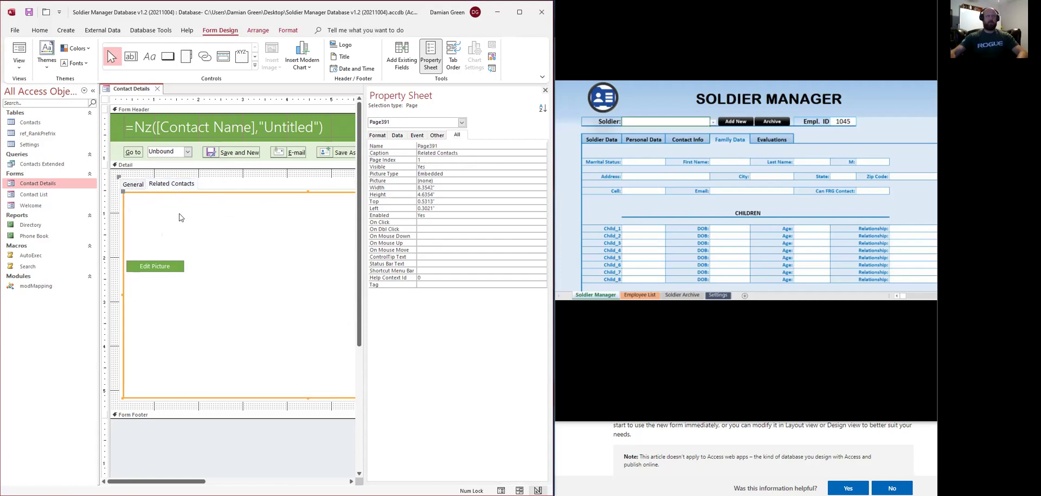
left_click(159, 270)
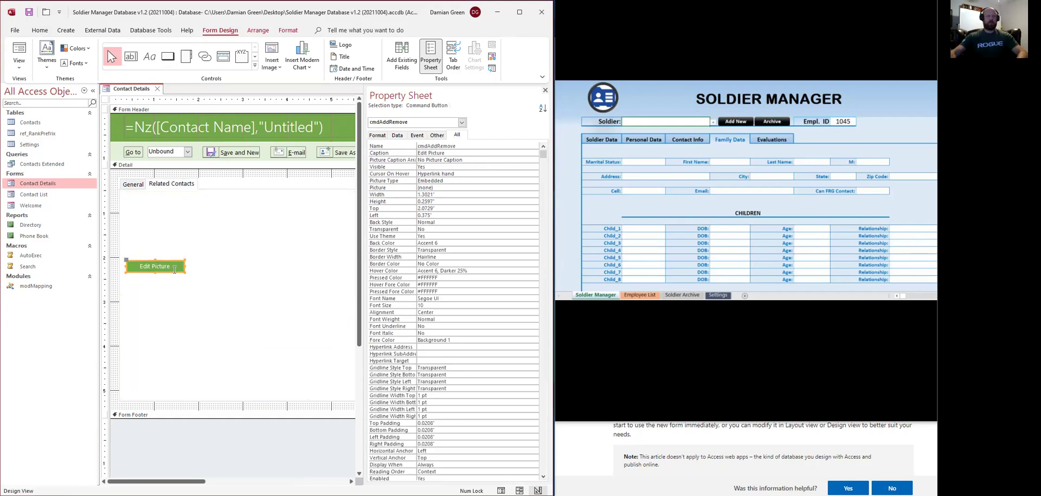
left_click_drag(166, 274, 154, 428)
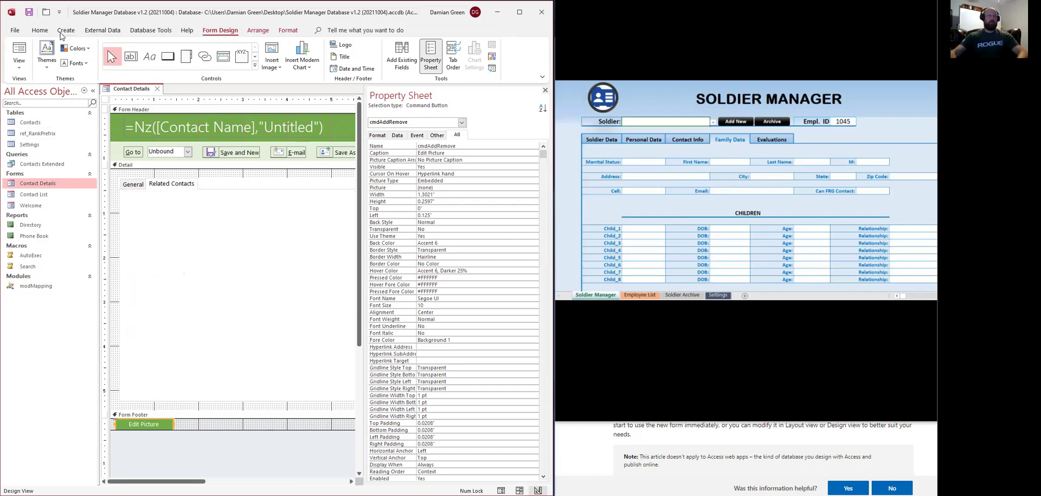
Step: Create a new table in Design view with a first field named ID of type AutoNumber
left_click(24, 125)
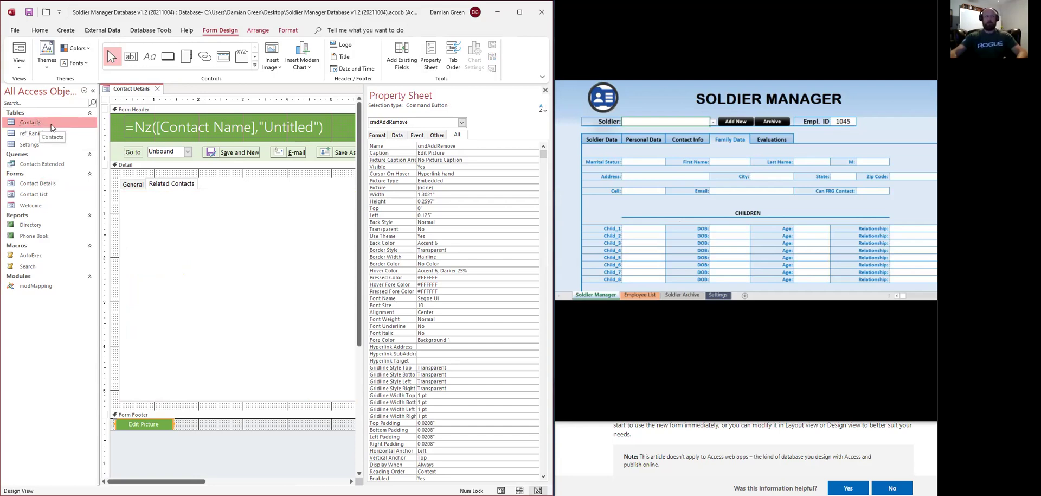
left_click(65, 33)
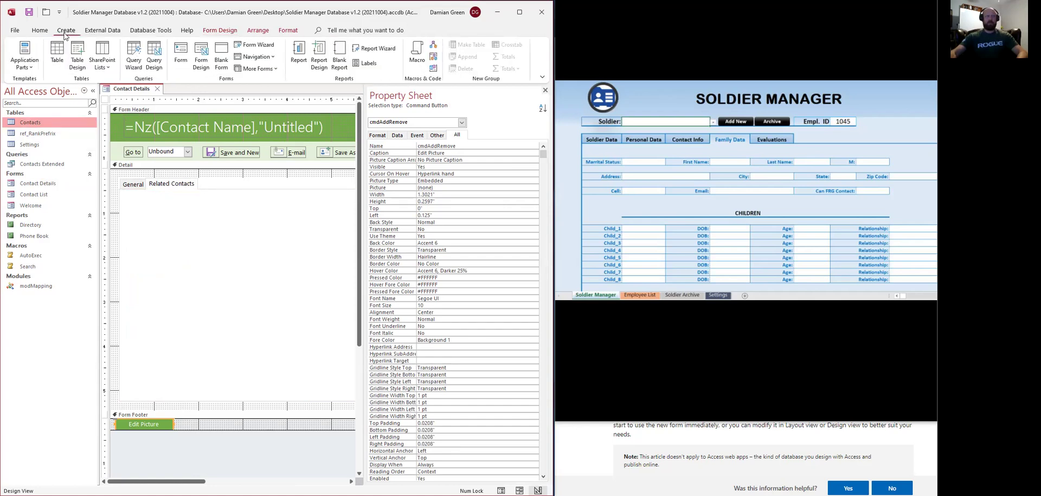
left_click(80, 59)
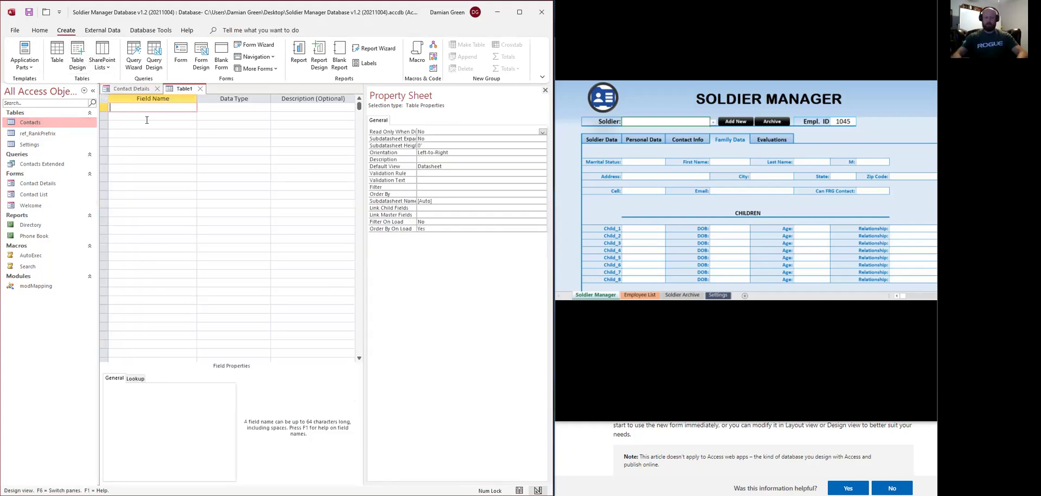
type("ID")
key("Tab")
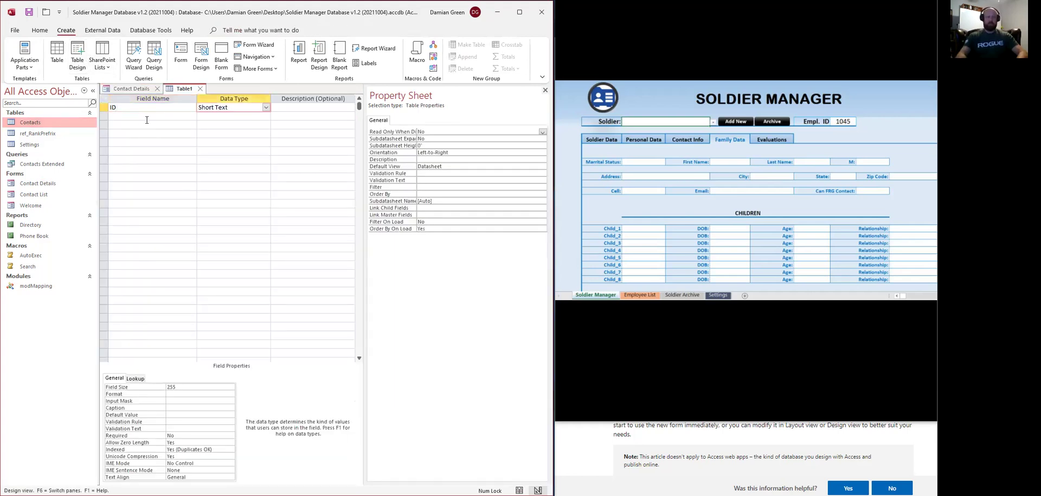
type("autoNumber")
key("Return")
key("Return")
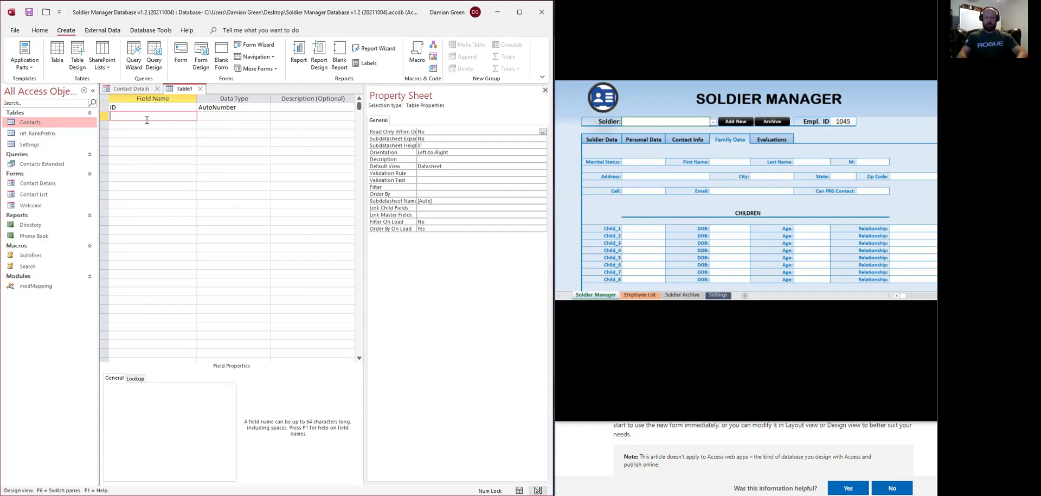
Step: Copy the Last Name, First Name and E-mail Address fields from the Contacts table design into the new table below ID
right_click(49, 125)
left_click(66, 139)
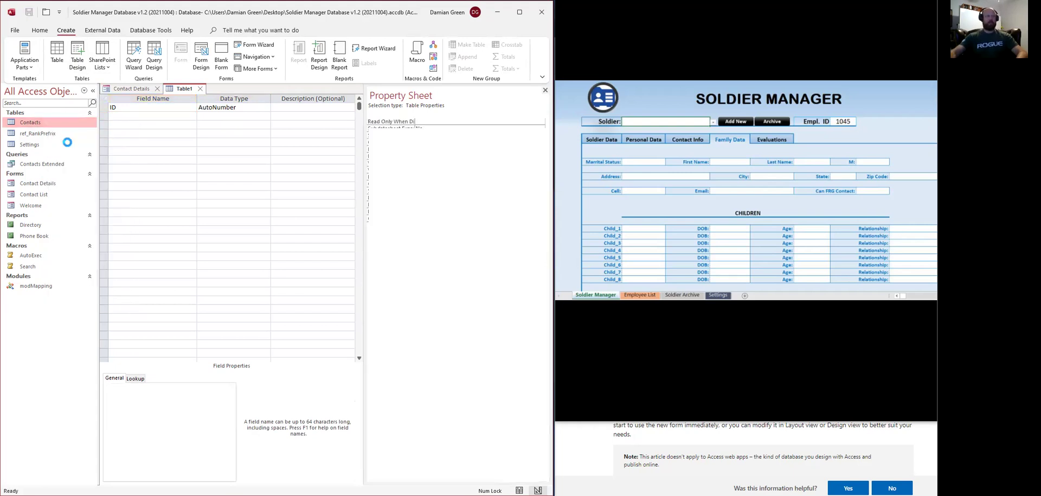
left_click_drag(101, 126, 106, 144)
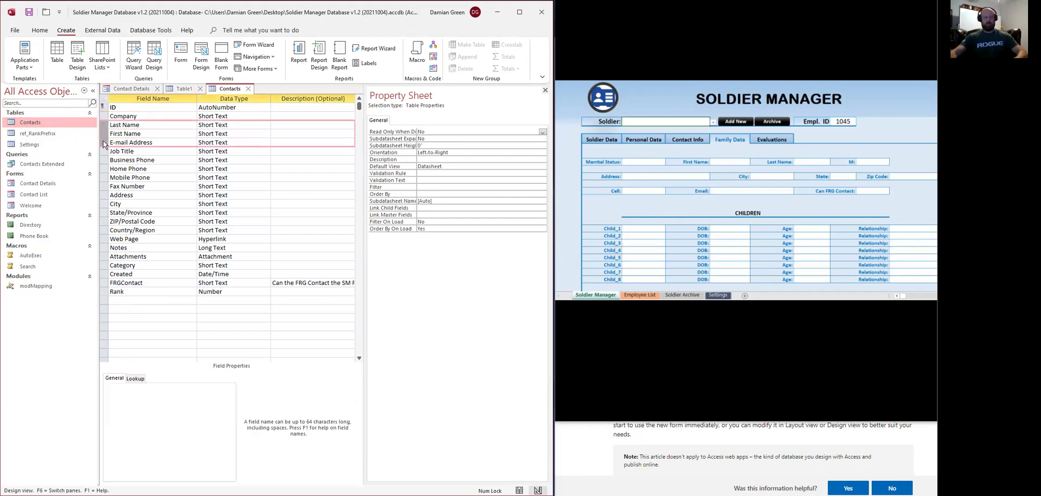
left_click(181, 89)
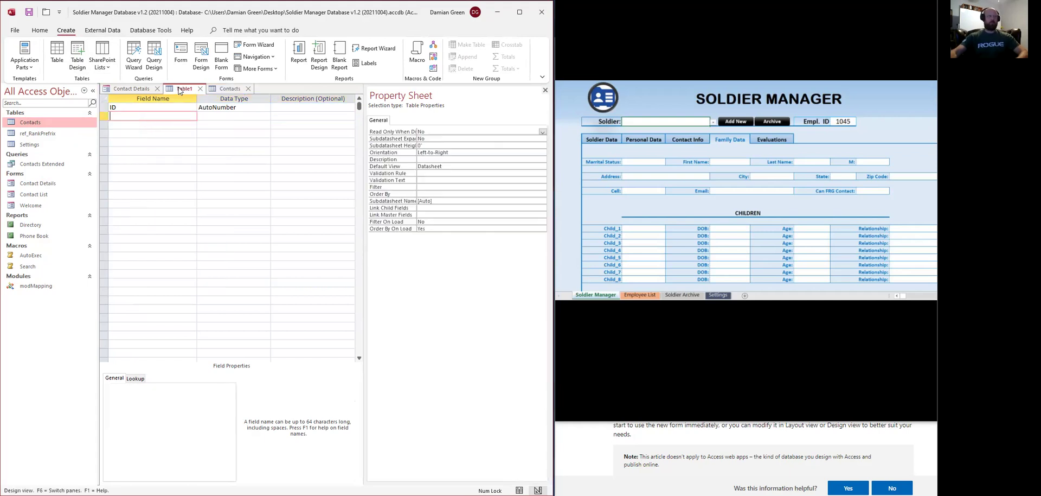
left_click_drag(104, 115, 105, 135)
Step: Copy the Home Phone and Mobile Phone fields from the Contacts table into the new table below E-mail Address
left_click(230, 90)
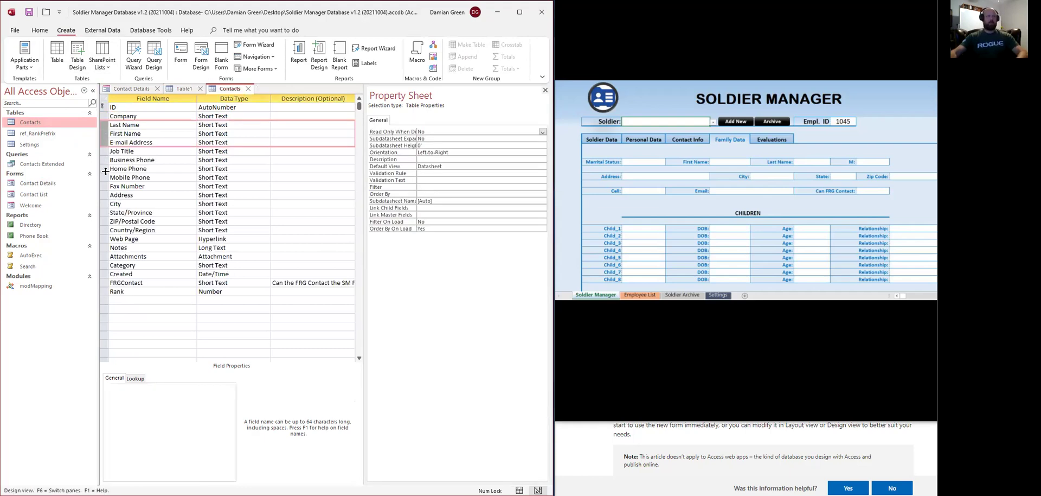
left_click(103, 160)
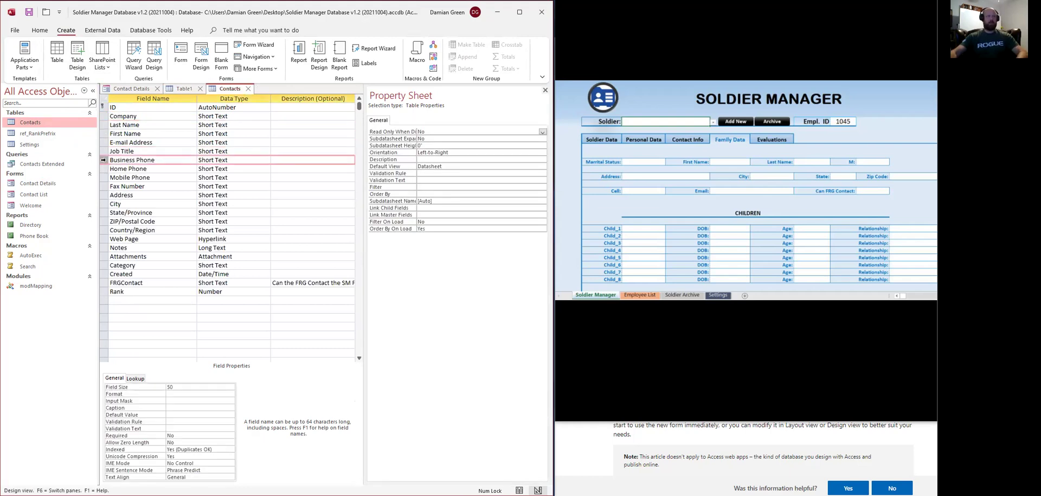
left_click_drag(102, 169, 102, 178)
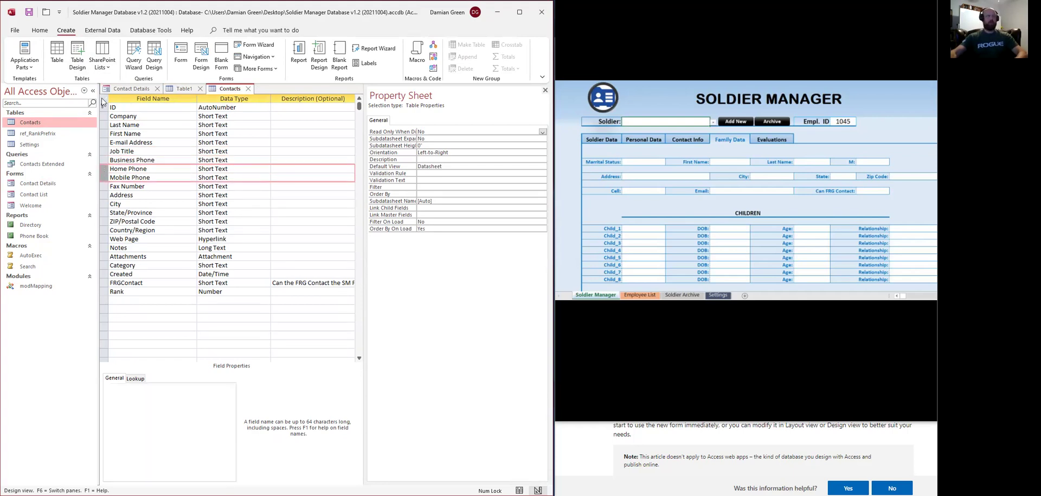
left_click(172, 88)
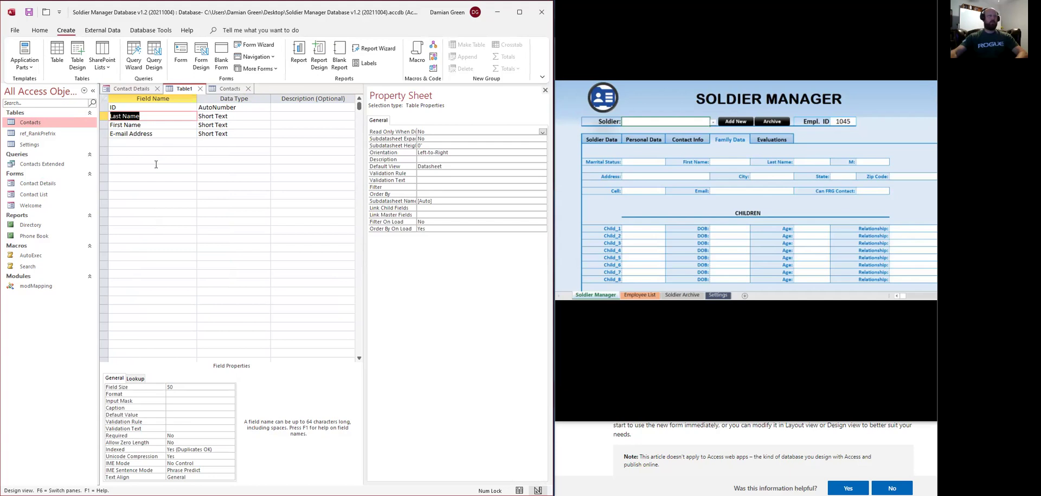
left_click(103, 141)
key("ctrl+v")
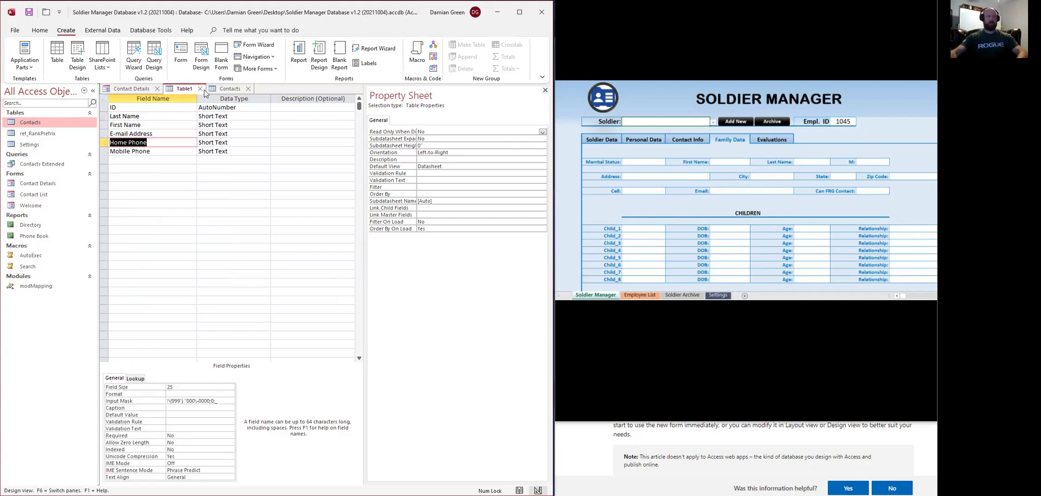
Step: Copy the five fields from Address through Country/Region from the Contacts table into the new table below Mobile Phone
left_click(222, 90)
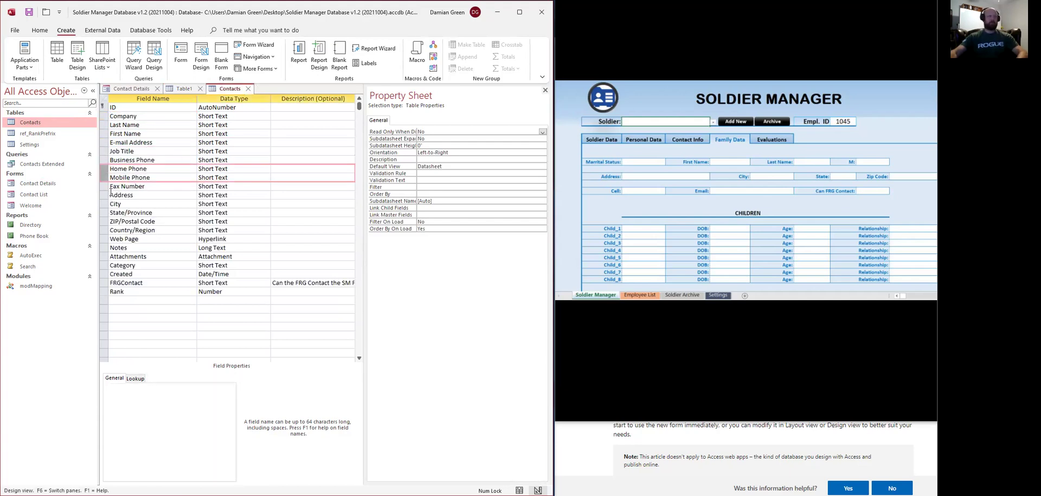
left_click_drag(104, 195, 107, 232)
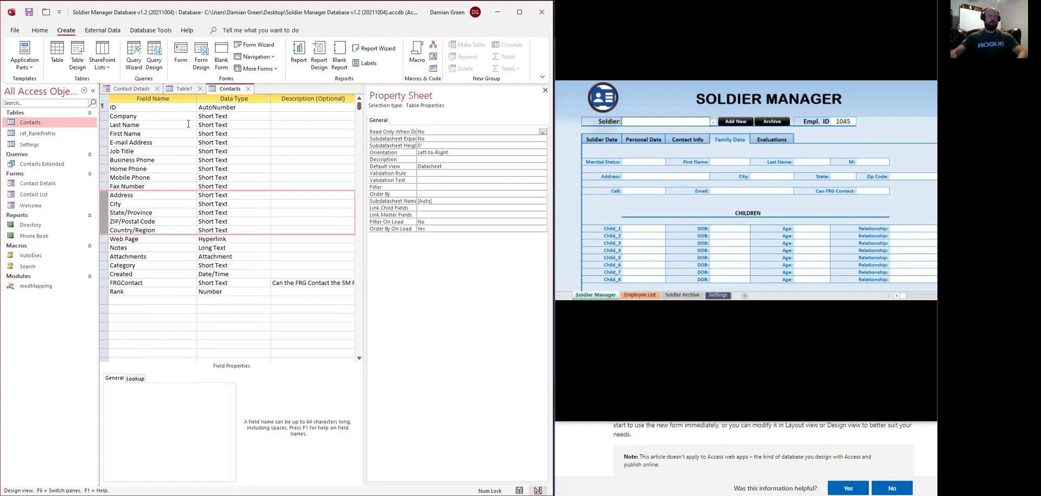
left_click(171, 89)
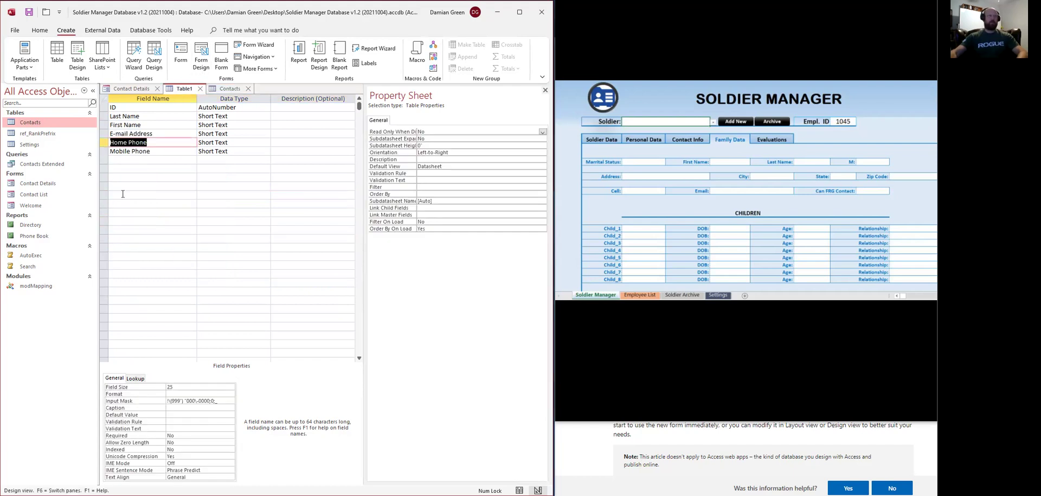
left_click(105, 157)
key("ctrl+v")
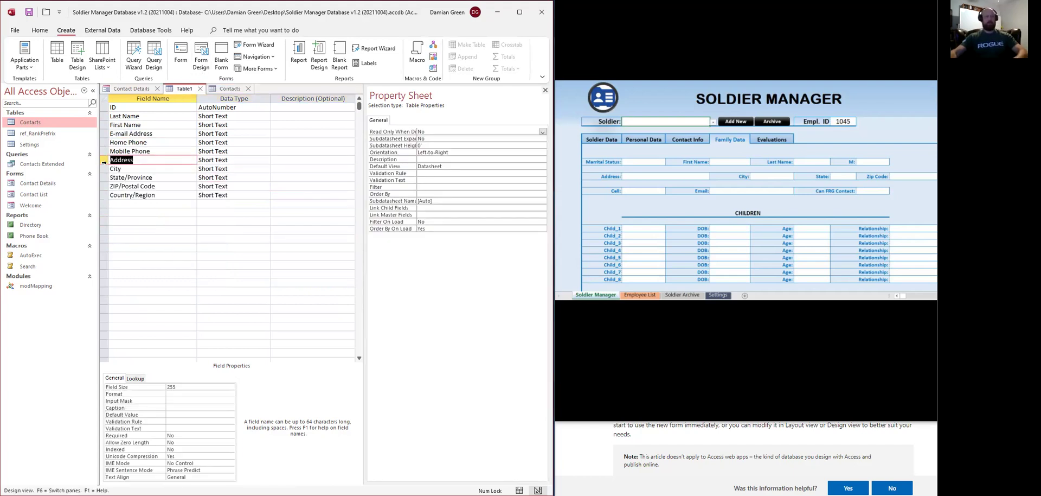
Step: Copy the Notes field from the Contacts table design into the new table below Country/Region
left_click(227, 89)
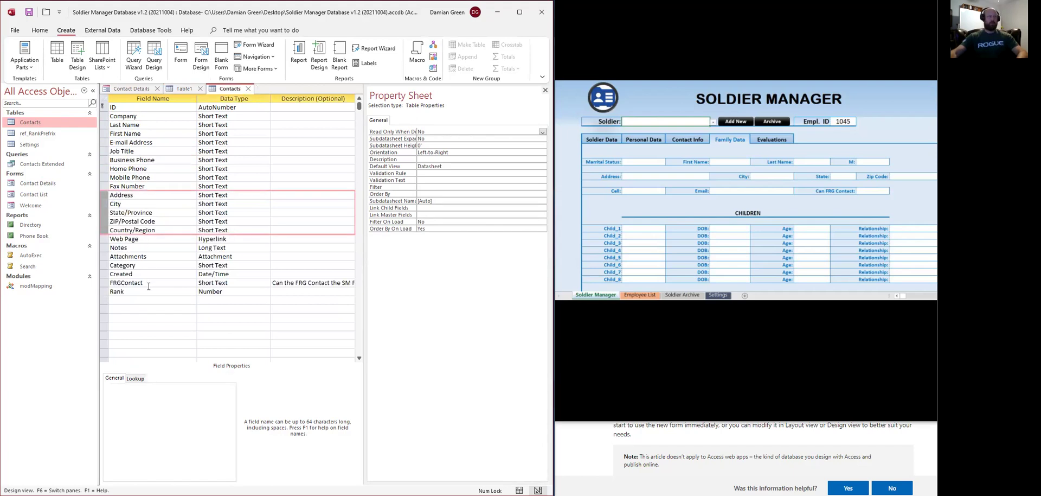
left_click(106, 248)
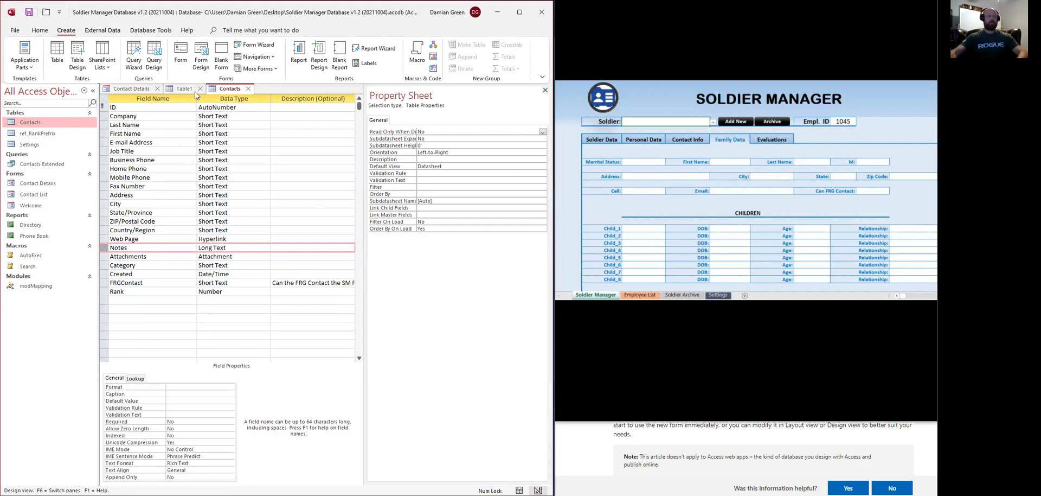
left_click(184, 89)
left_click(106, 204)
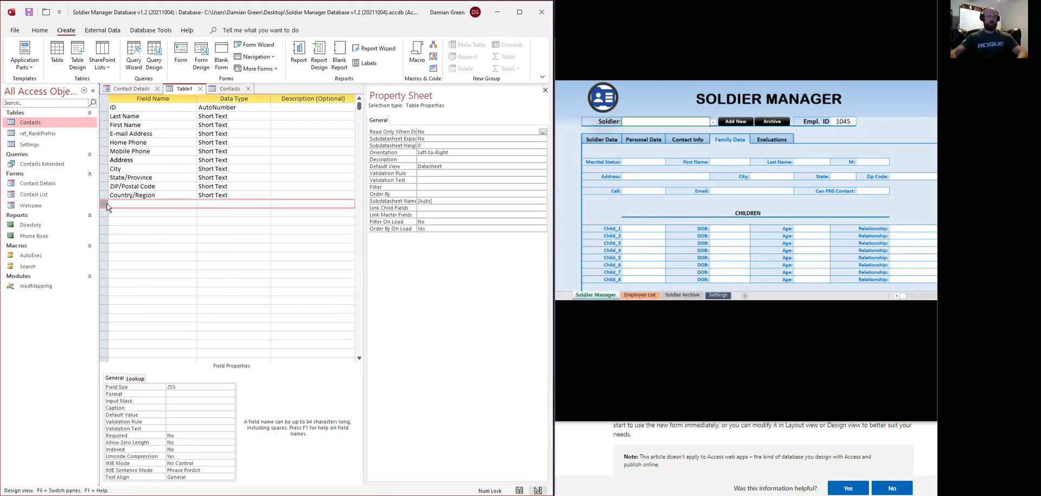
key("ctrl+v")
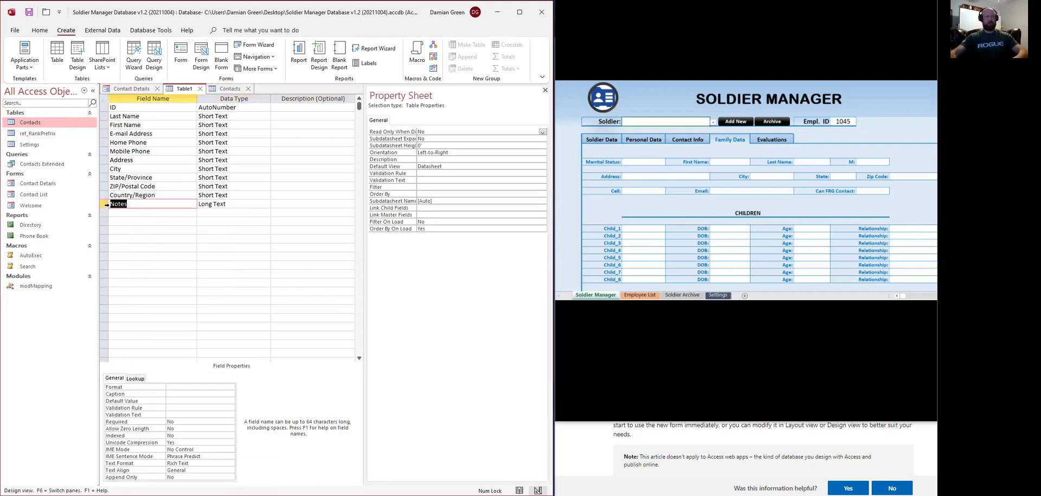
Step: Add a DoB field of type Date/Time below Notes with the description "Date of Birth"
left_click(121, 212)
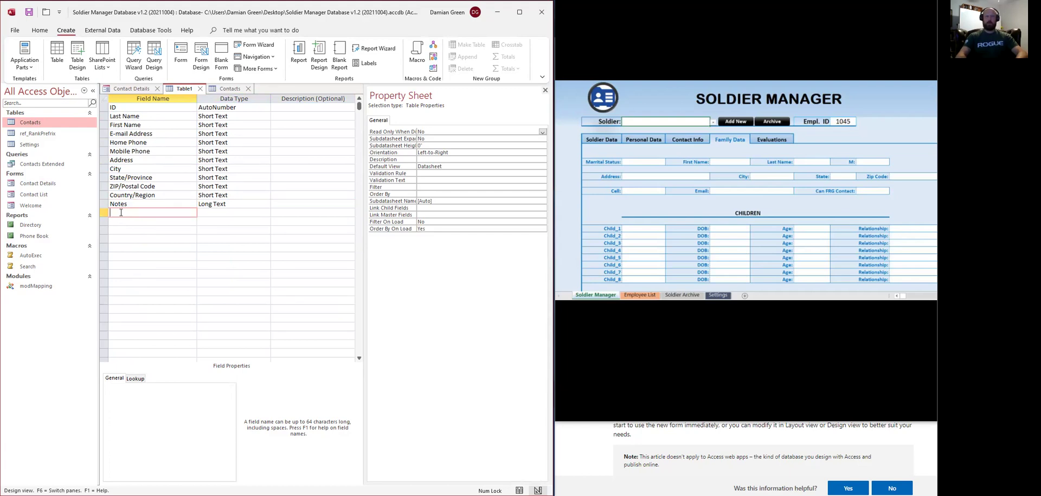
type("DOB")
key("Tab")
type("d")
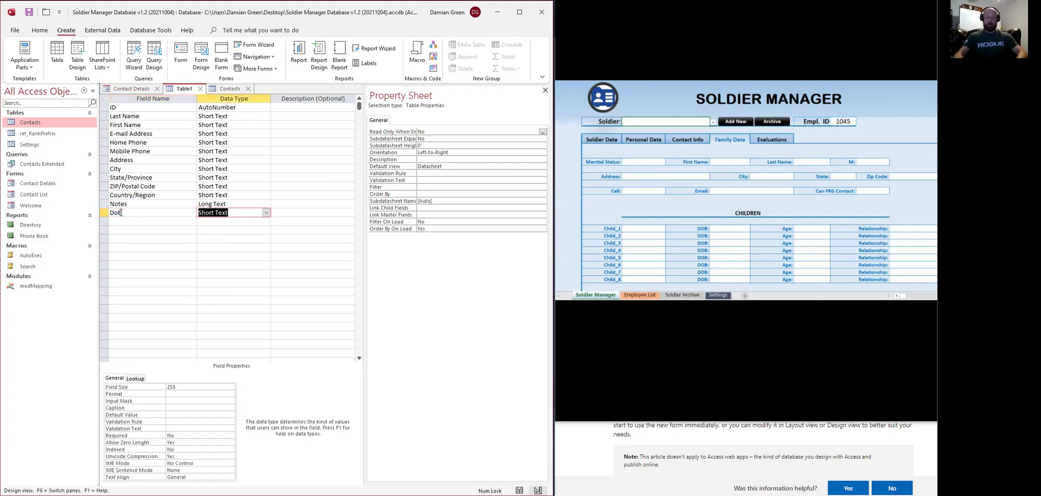
key("Tab")
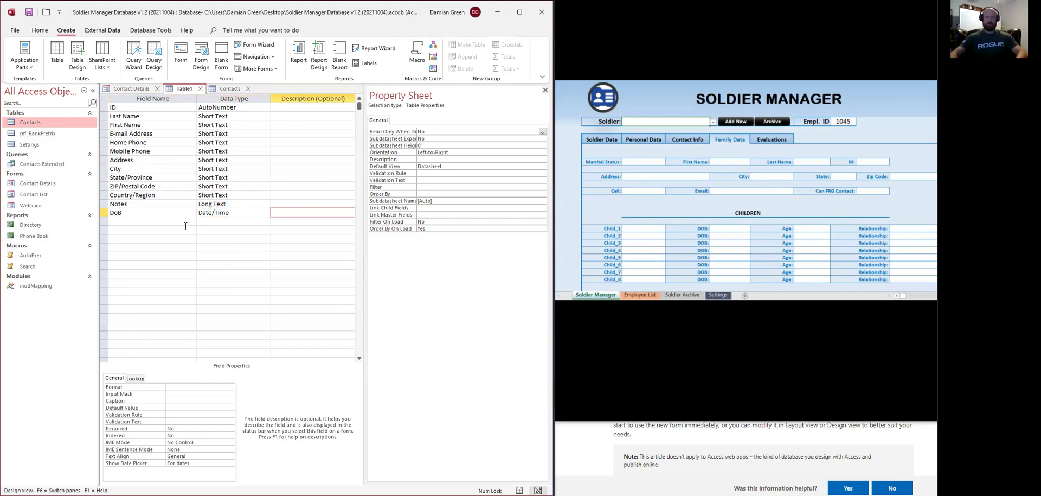
type("Daa")
type("e of Birth")
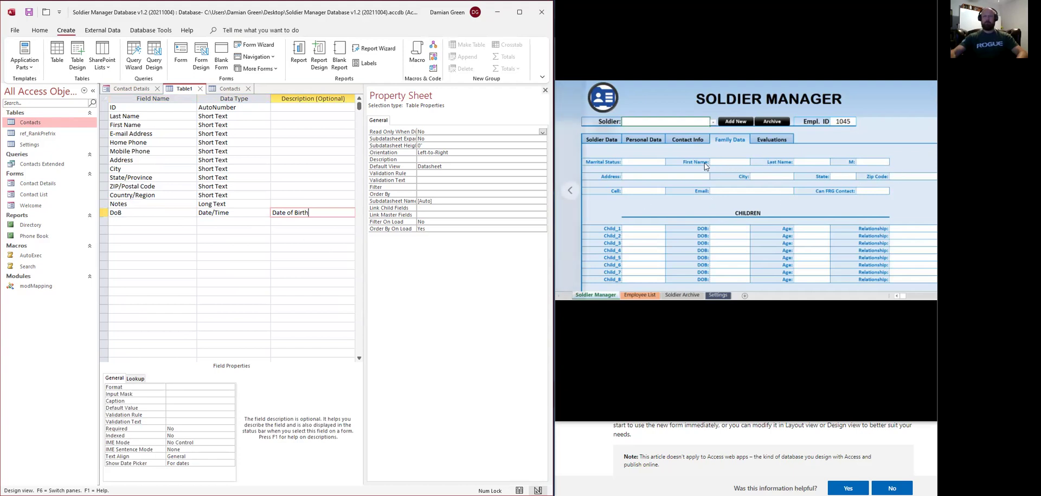
Step: Add an MI field of type Short Text below DoB with the description "Middle Initial"
left_click(122, 220)
type("MI")
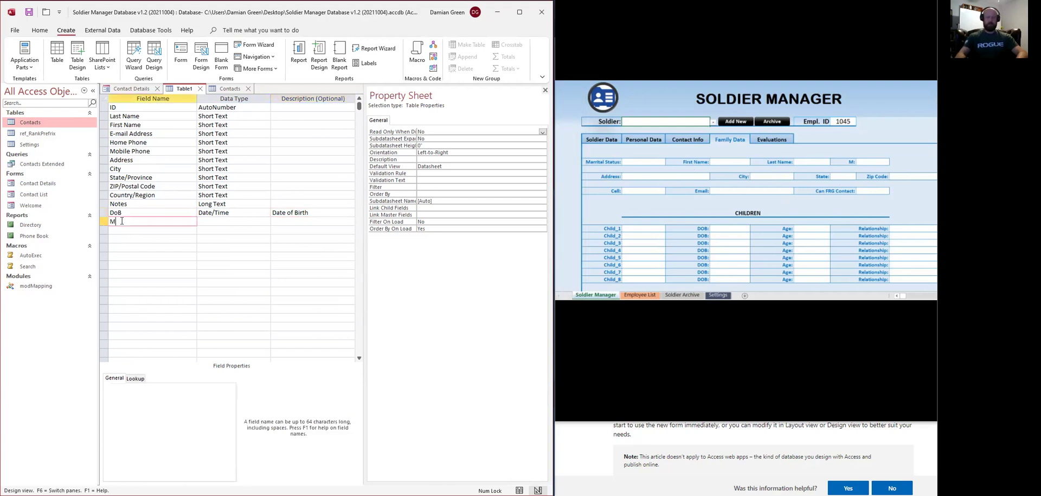
key("Tab")
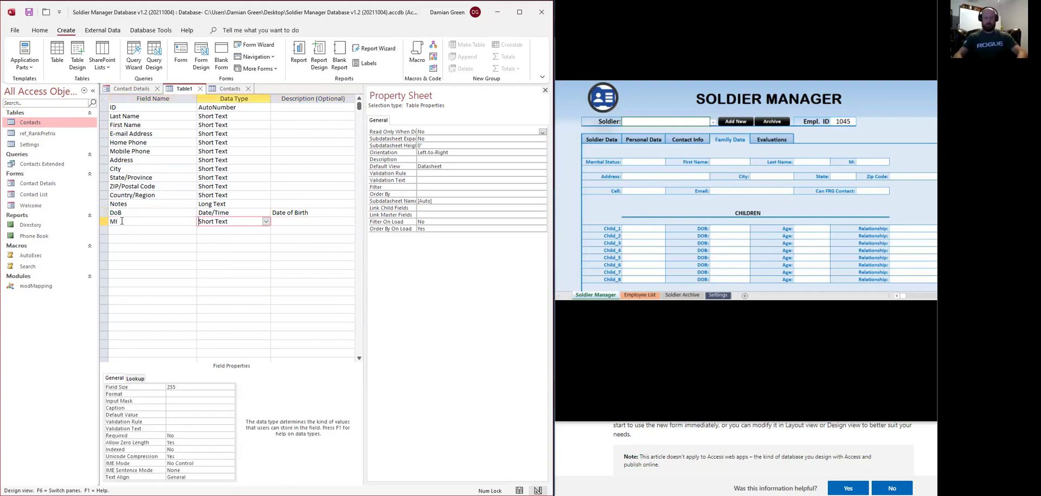
key("Tab")
type("Middle In")
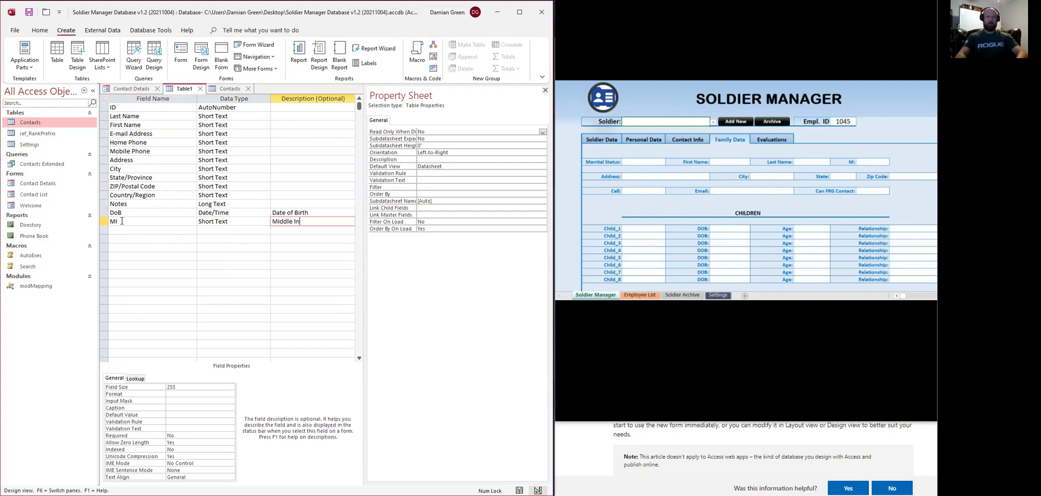
type("itial")
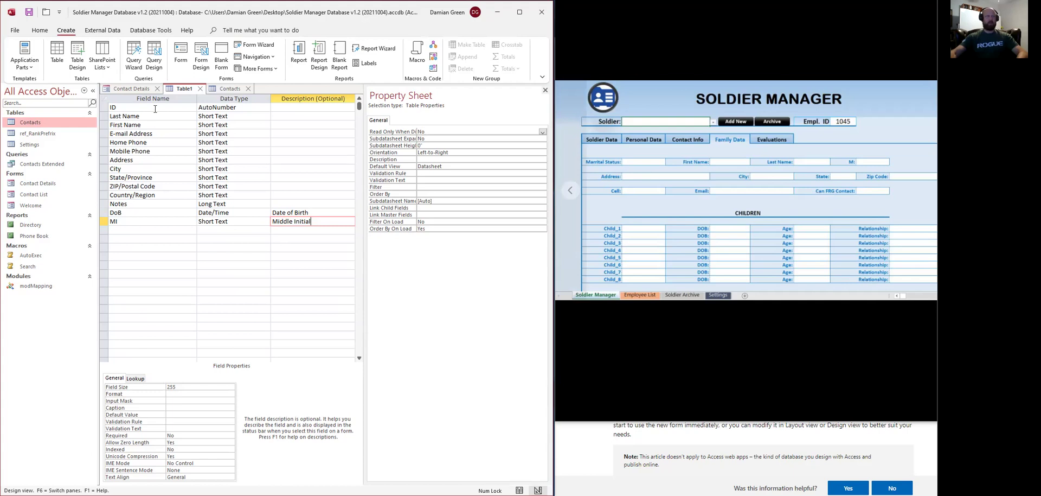
left_click(228, 88)
left_click(190, 245)
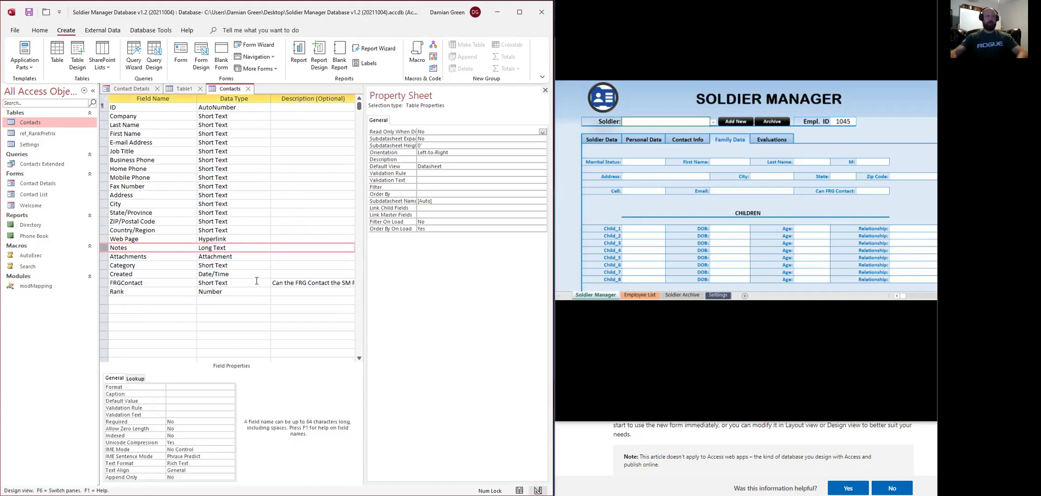
left_click(184, 88)
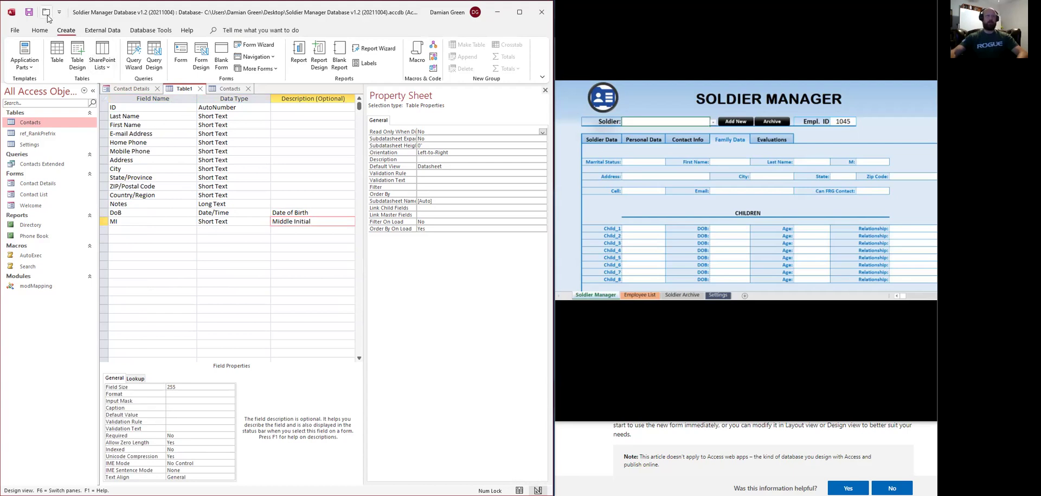
Step: Save the new table as RelatedContacts and have a primary key created for it
left_click(29, 14)
type("Relate")
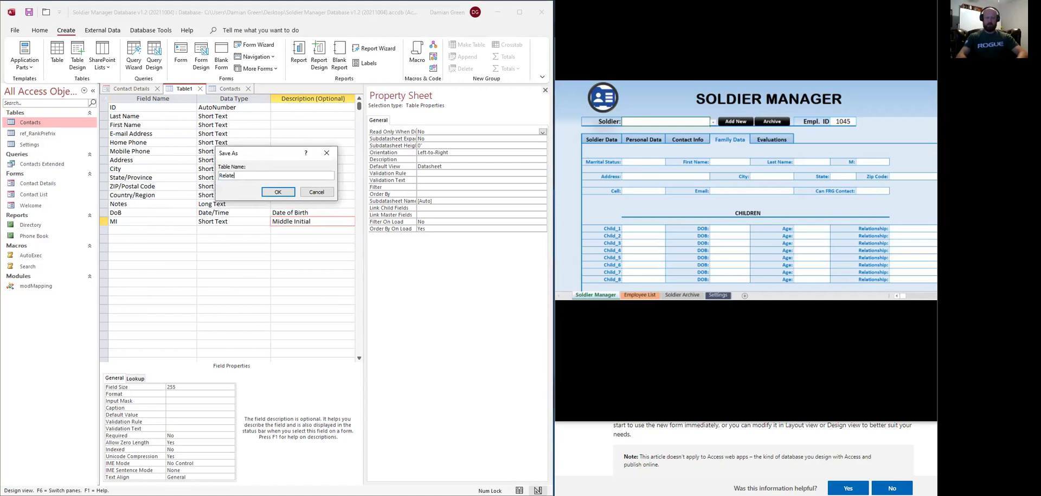
type("dContacts")
left_click(239, 175)
type("_")
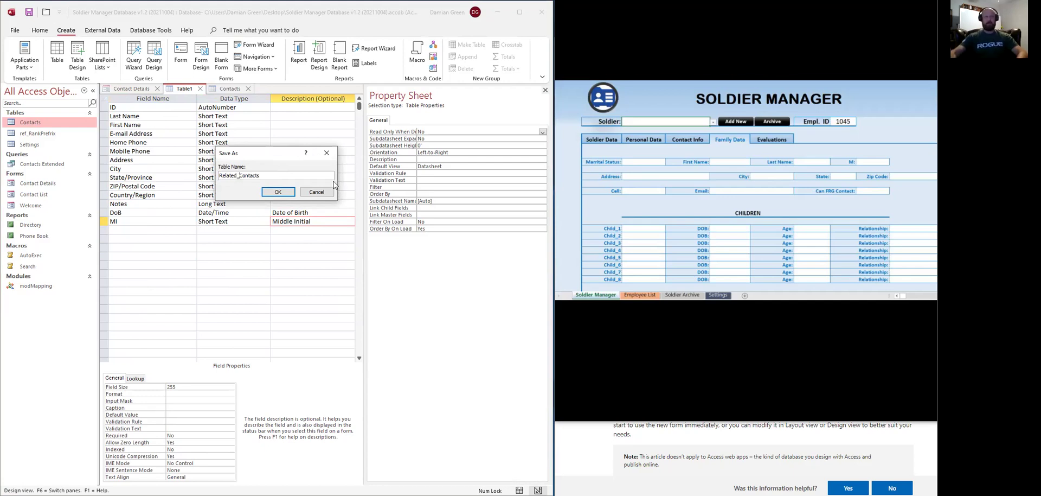
key("BackSpace")
left_click(278, 193)
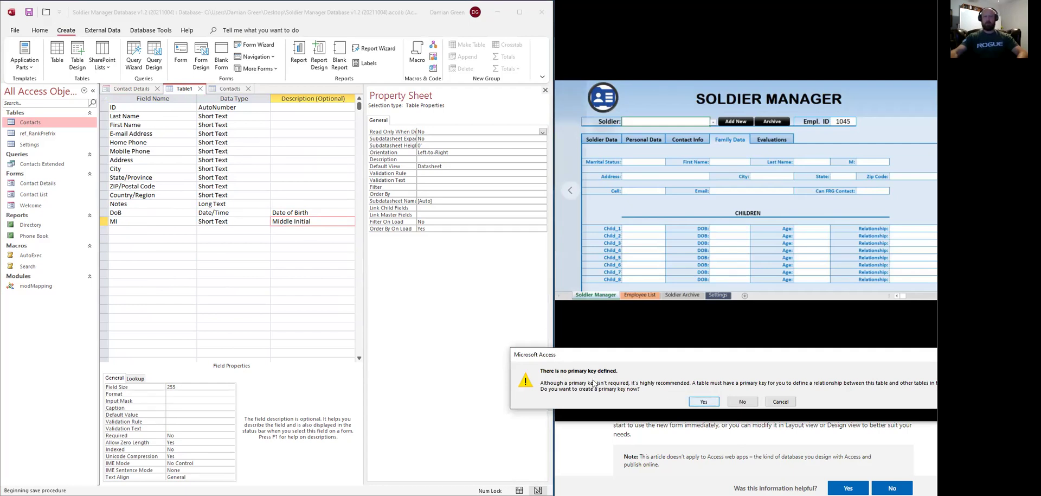
left_click(703, 402)
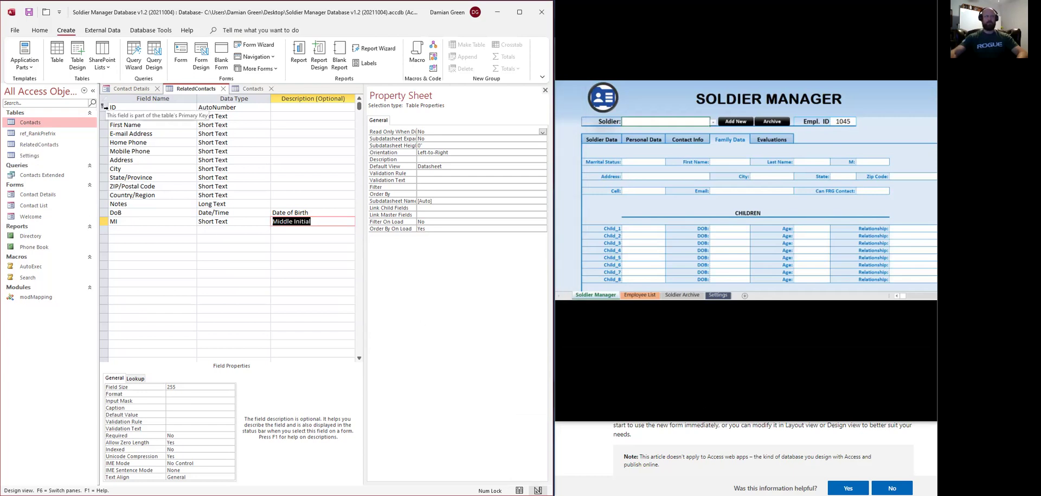
left_click(142, 108)
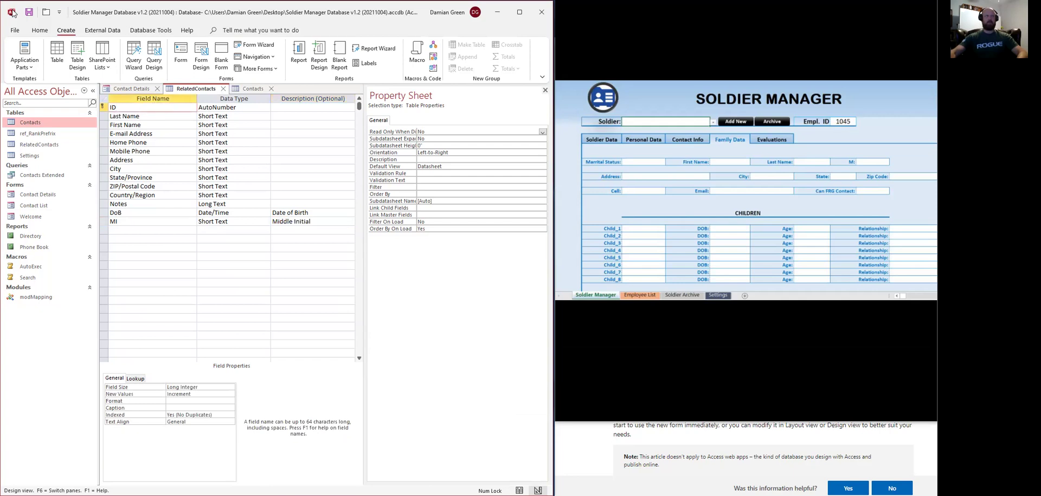
Step: Add a ContactID field of type Number below MI with the description "Contact Id from the Service Member"
left_click(136, 230)
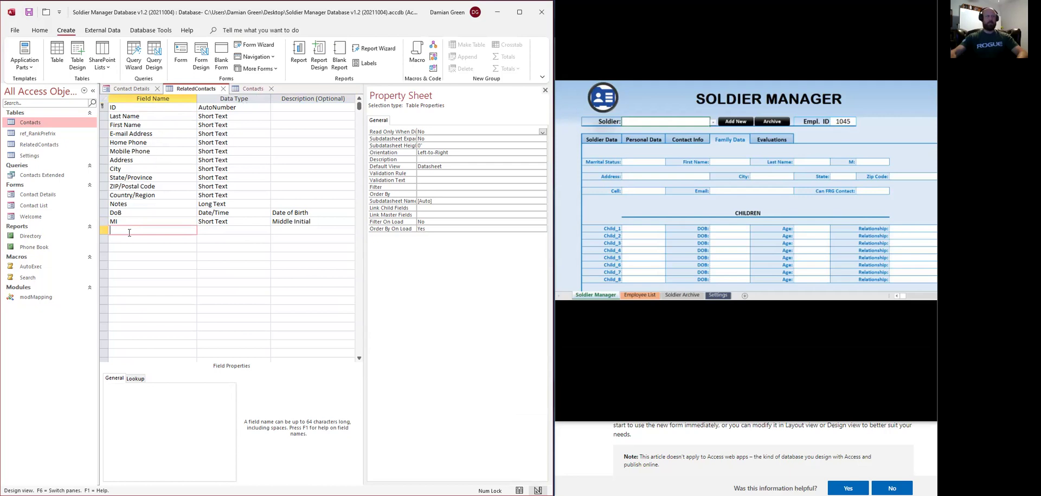
type("Co")
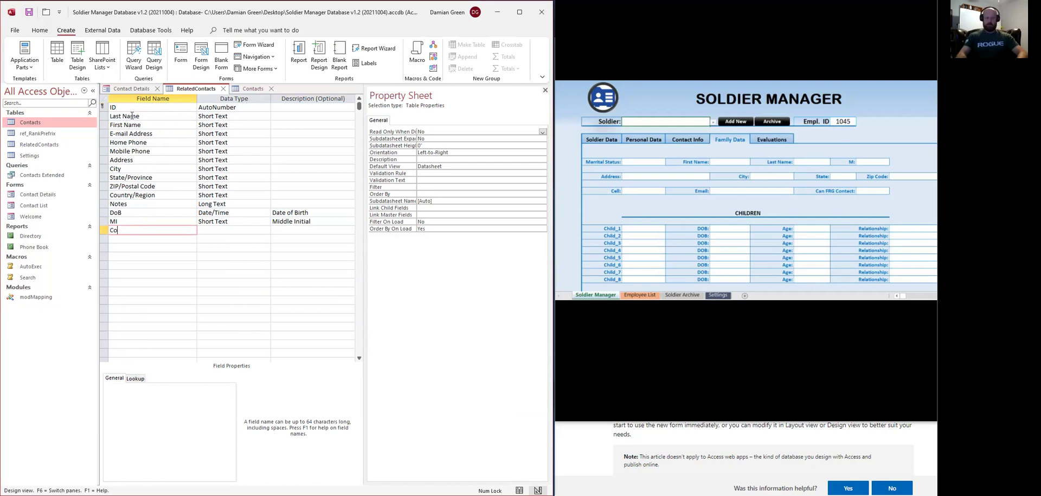
type("ntactID")
key("Tab")
type("n")
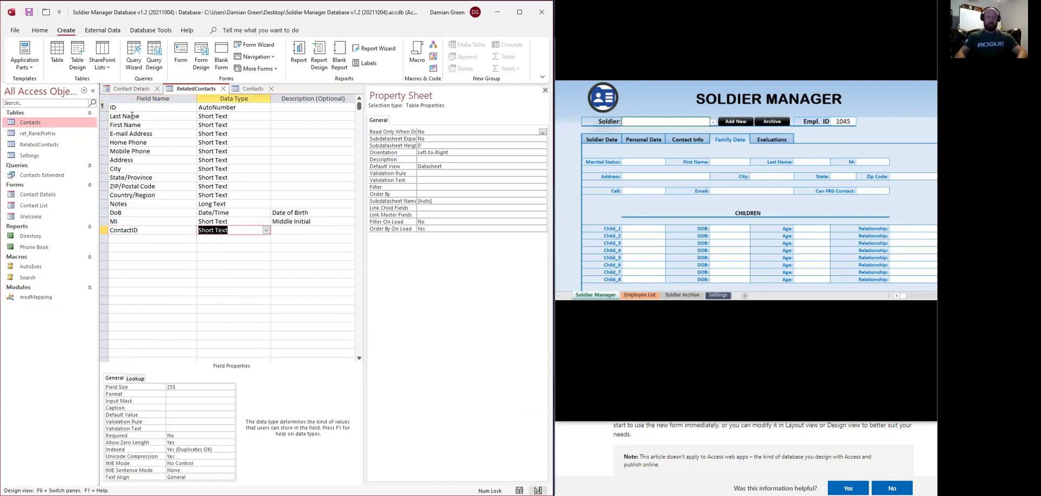
key("Tab")
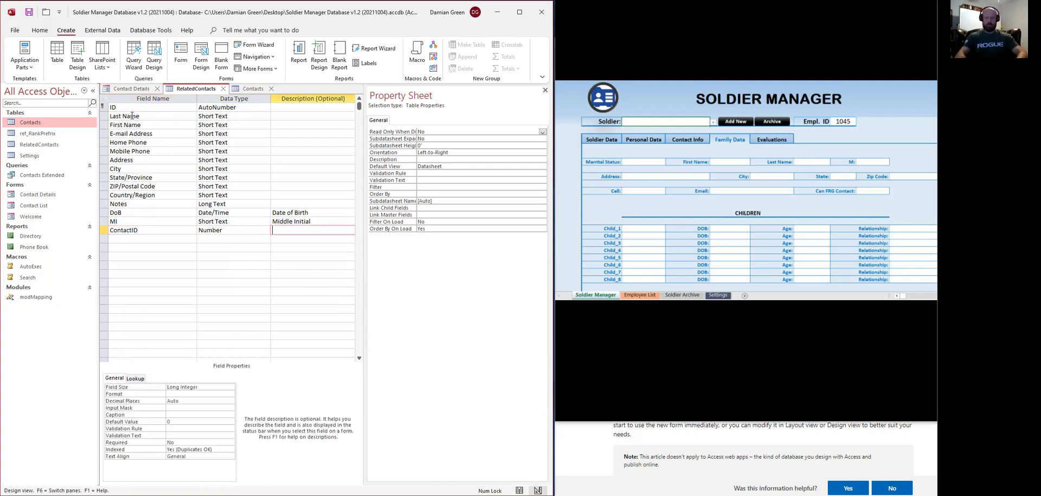
type("Contact Id from the ")
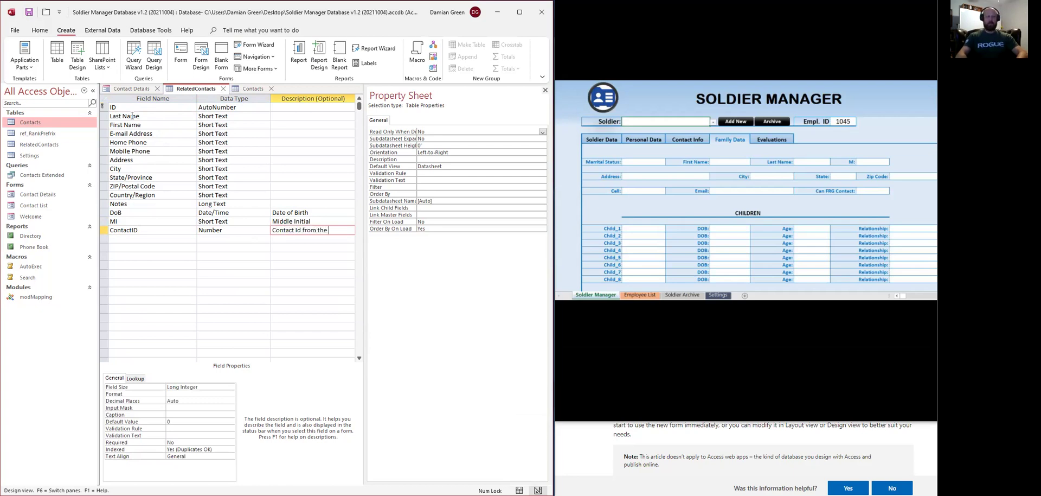
type("Service Member")
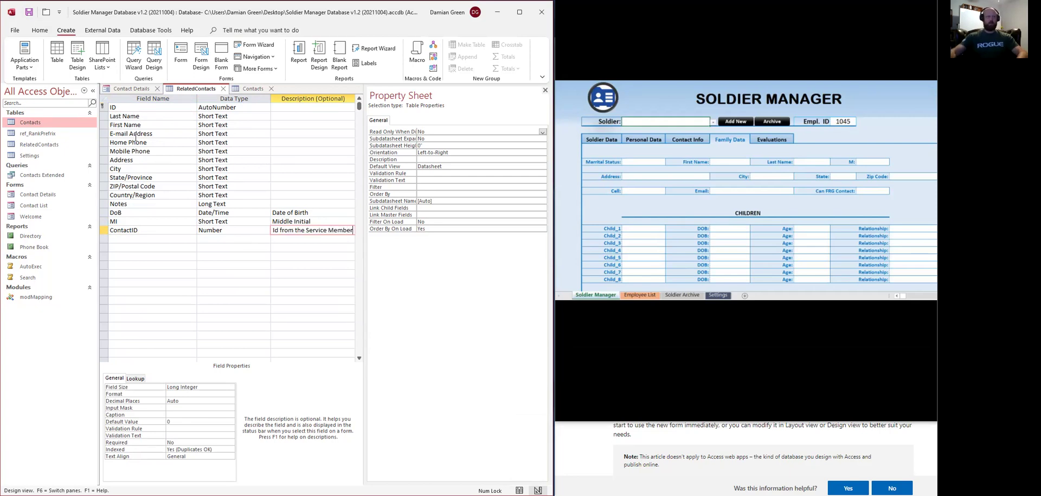
Step: Move the ContactID field directly below ID and the MI field directly below First Name
left_click(104, 230)
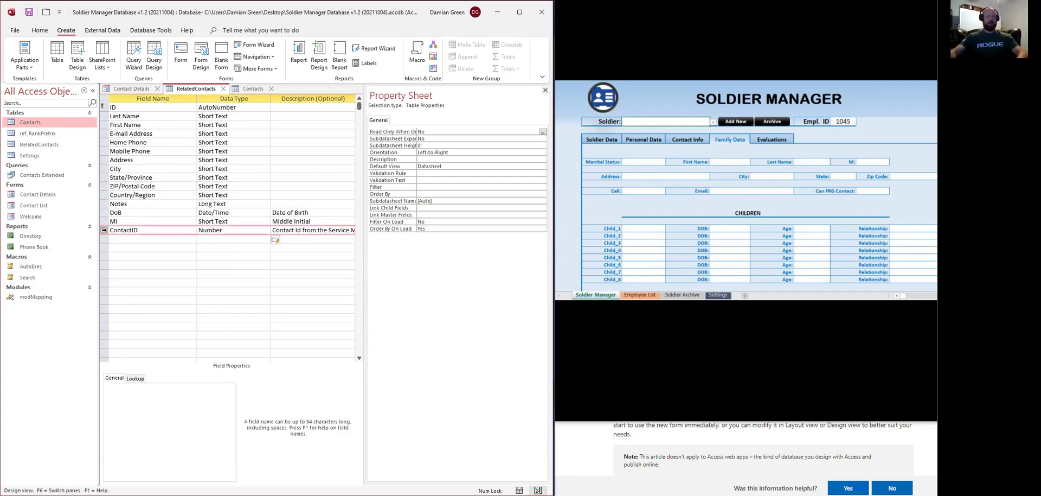
left_click_drag(104, 230, 122, 116)
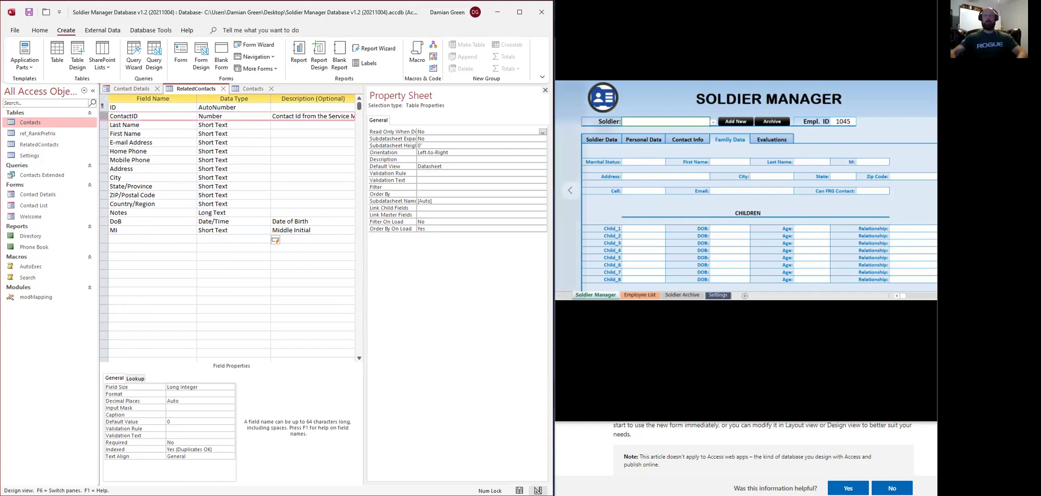
left_click(152, 116)
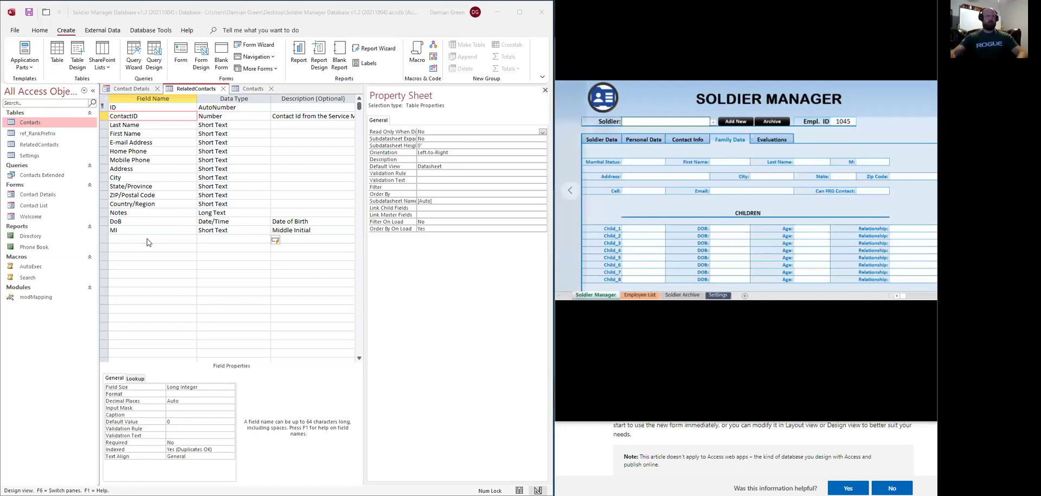
left_click(120, 237)
left_click(103, 230)
left_click_drag(103, 230, 106, 144)
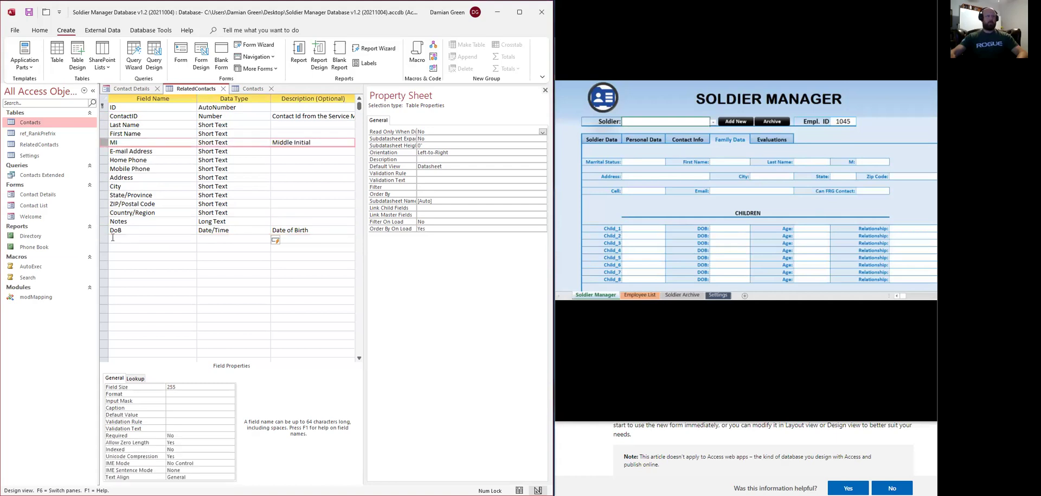
Step: Add a RelationshipType field of type Short Text below DoB and save the RelatedContacts table
left_click(135, 239)
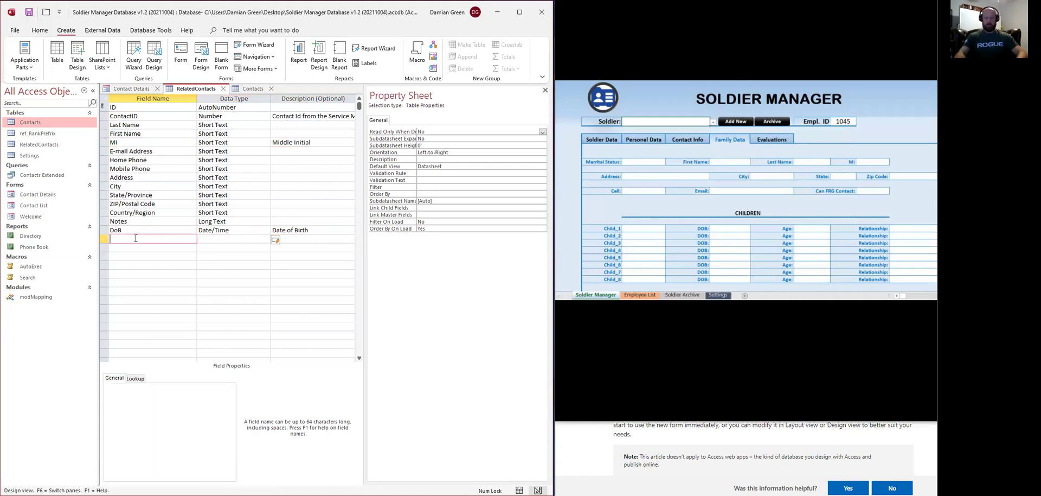
type("RelationshipType")
key("Tab")
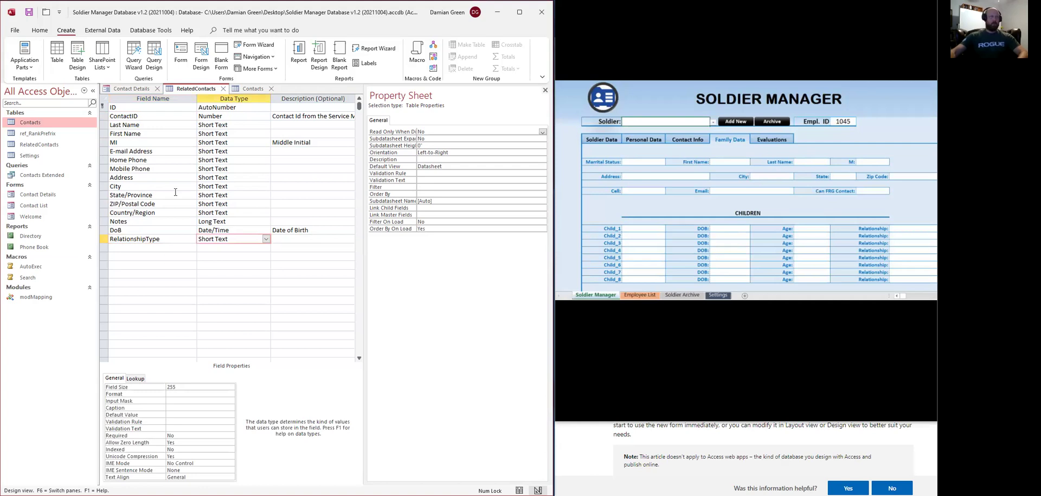
left_click(28, 15)
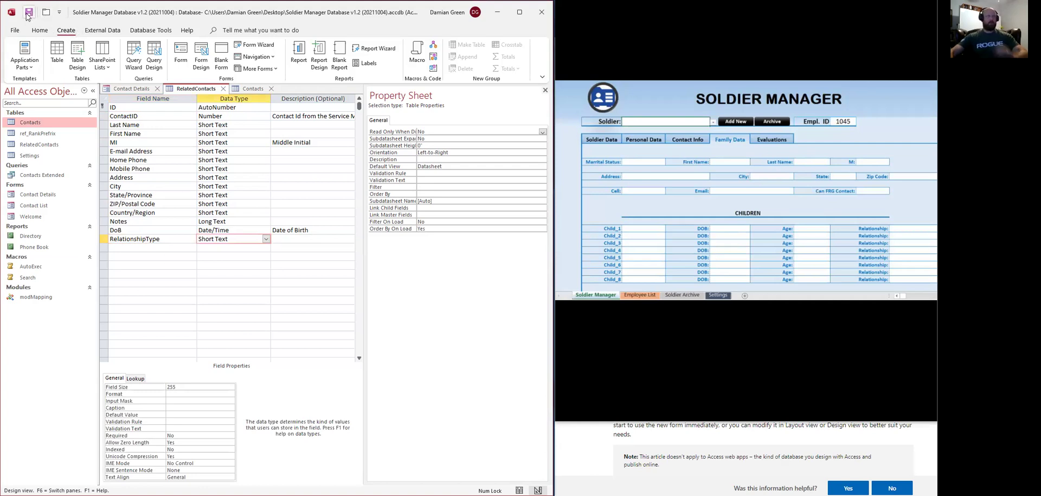
Step: Create another table in Design view with a first field named ID of type AutoNumber
left_click(82, 49)
type("ID")
key("Tab")
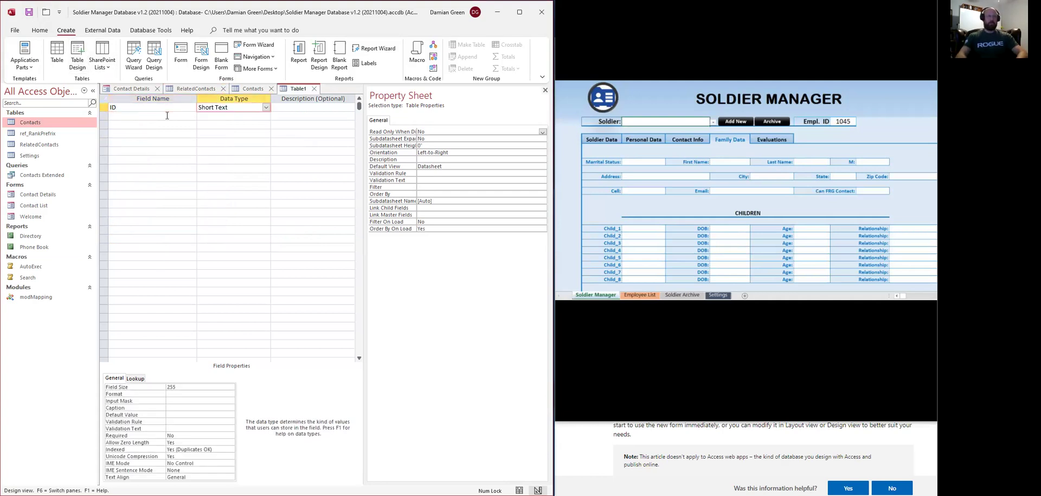
type("a")
key("Tab")
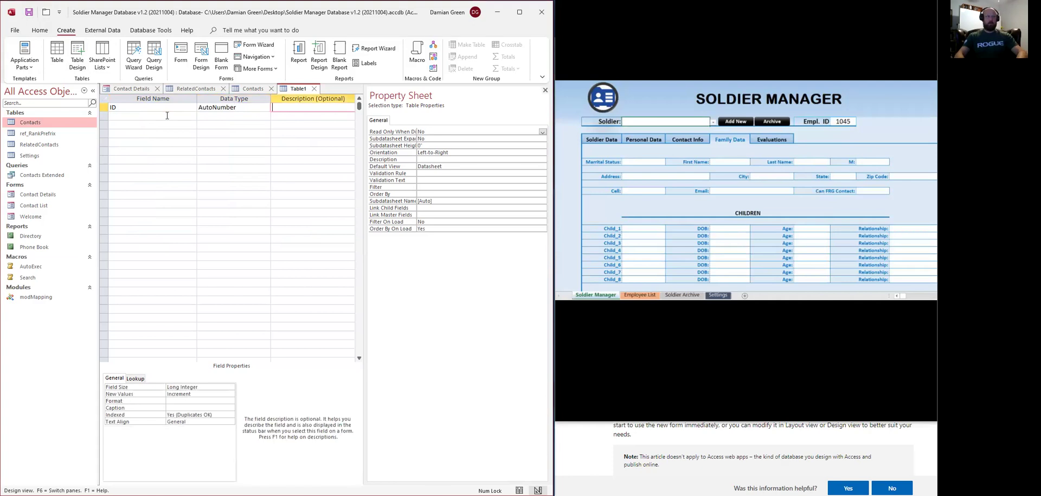
Step: Add a second field named RelationshipType of type Short Text below ID in the new table
key("Tab")
type("Relationsh")
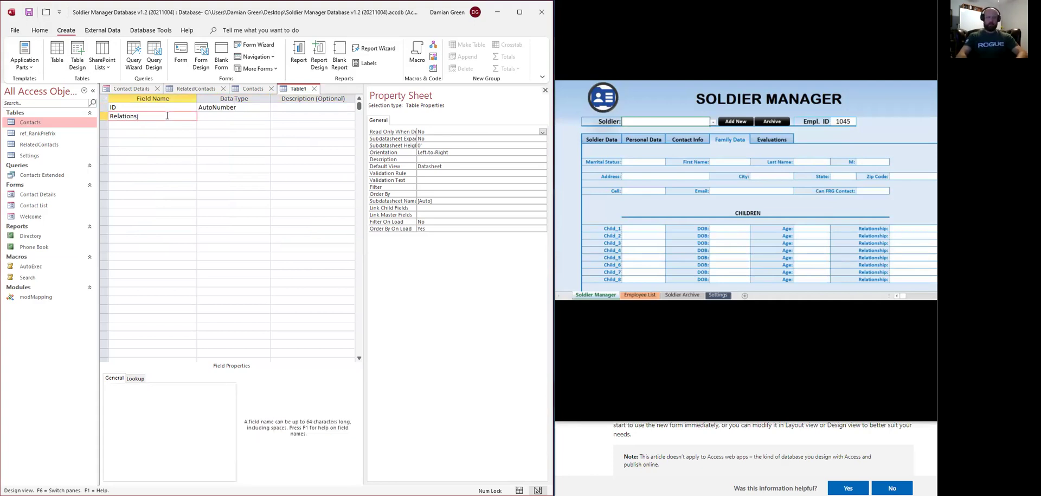
type("ipType")
key("Tab")
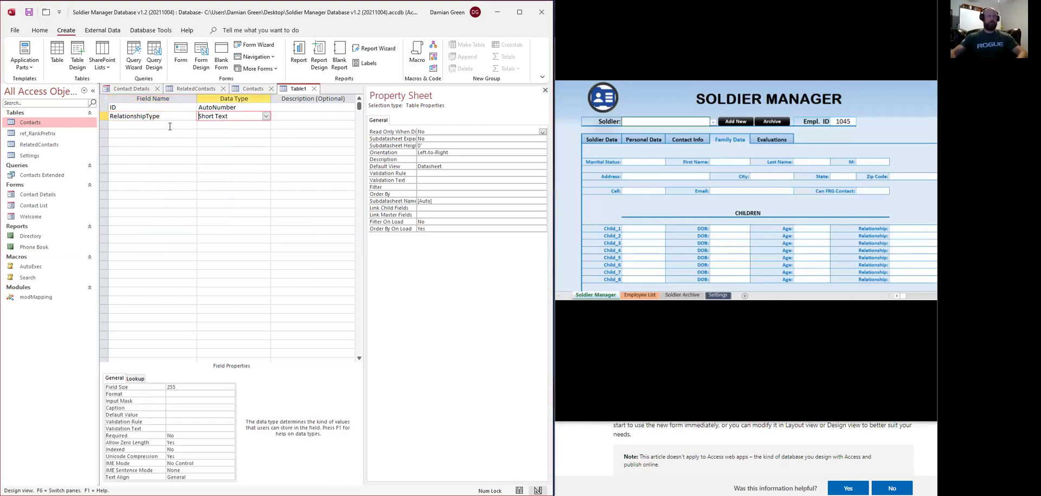
Step: Save the table as ref_RelationshipType and accept the creation of a primary key
left_click(29, 12)
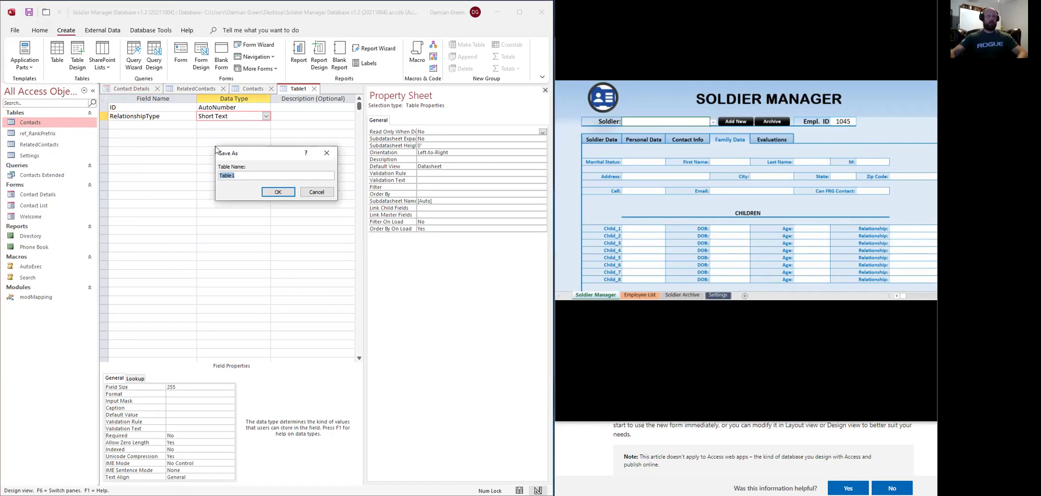
type("ref_")
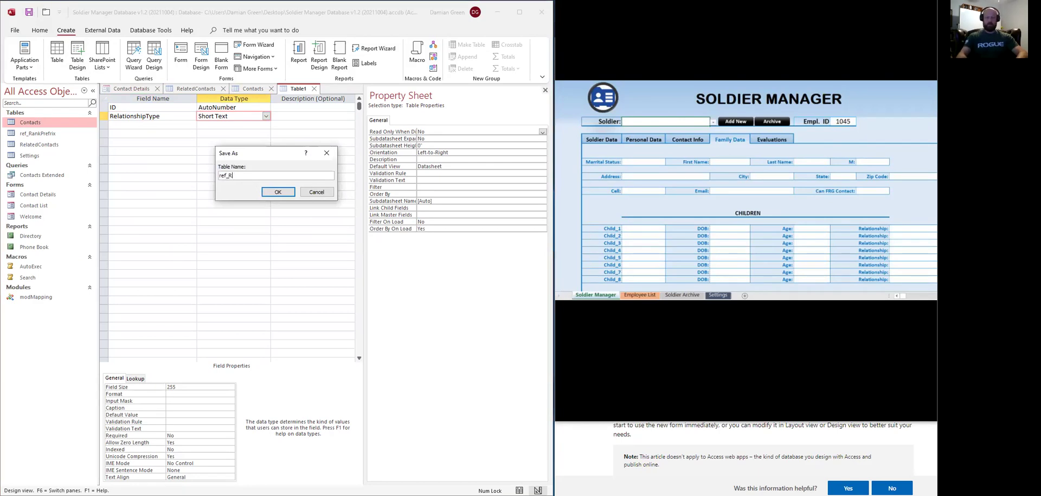
type("RelationshipTy")
type("pe")
key("Return")
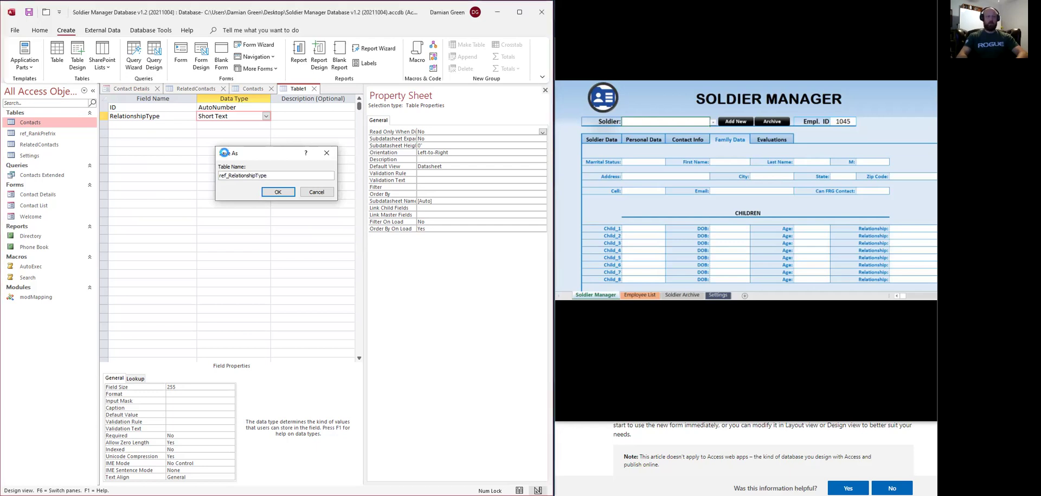
left_click(703, 402)
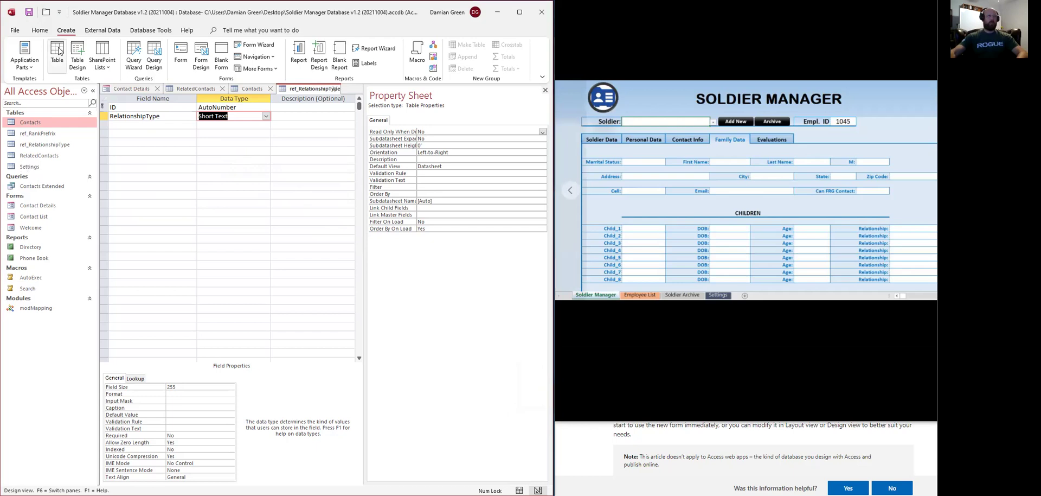
Step: Display ref_RelationshipType in Datasheet view and enter Spouse and Child Dependent as its first two relationship types
left_click(44, 30)
left_click(47, 54)
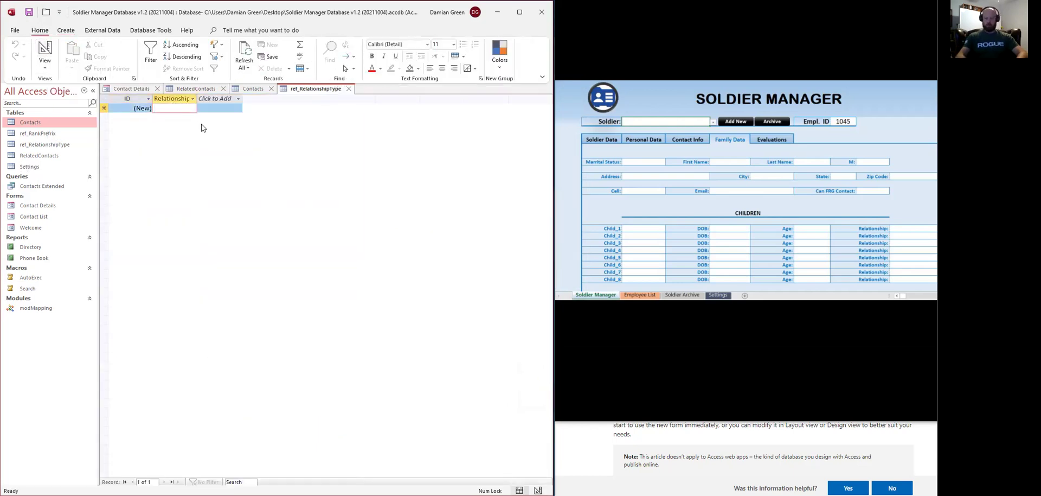
type("Spouse")
key("Down")
type("C")
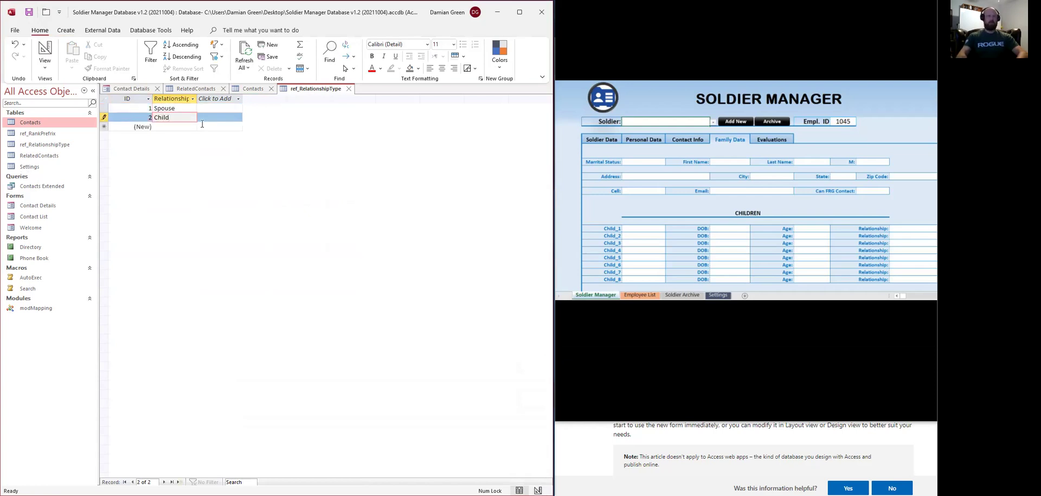
type("hild Dep")
type("endan")
type("t")
key("Return")
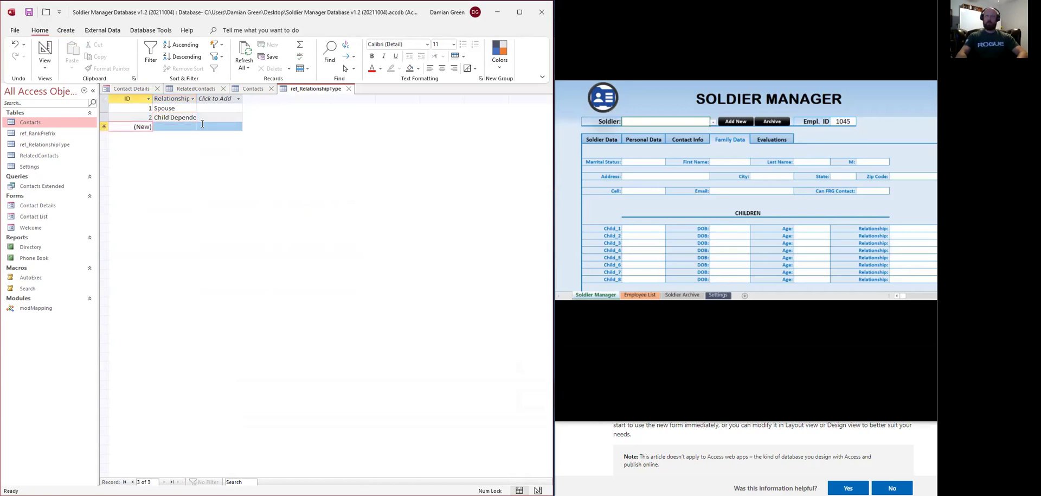
Step: Enter Adult Dependent as the third relationship type and fit the RelationshipType column to its contents
key("Tab")
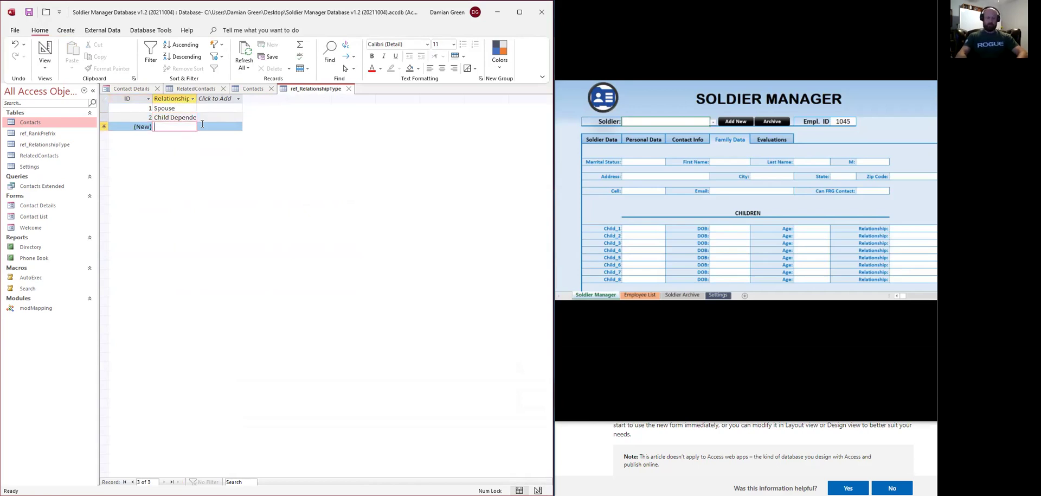
type("Adult")
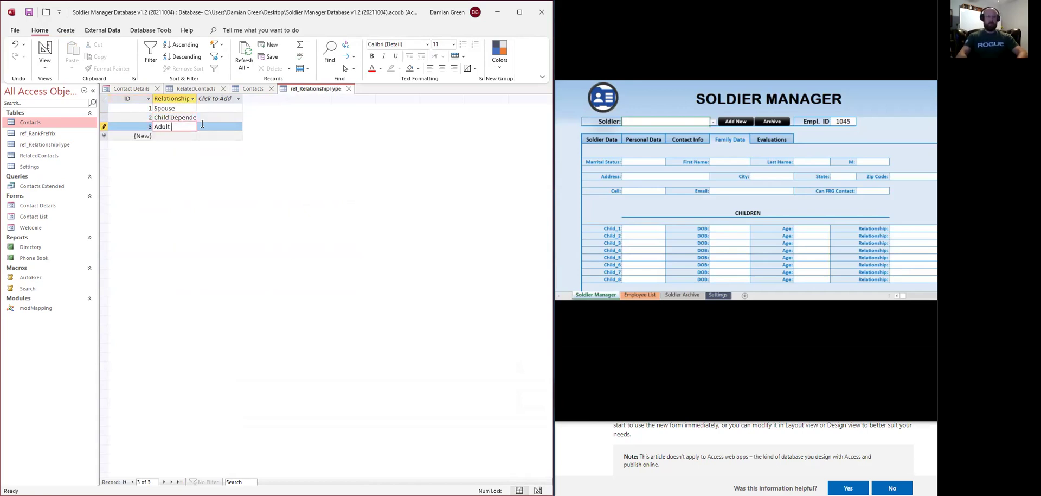
type(" Dependant")
key("Return")
double_click(198, 100)
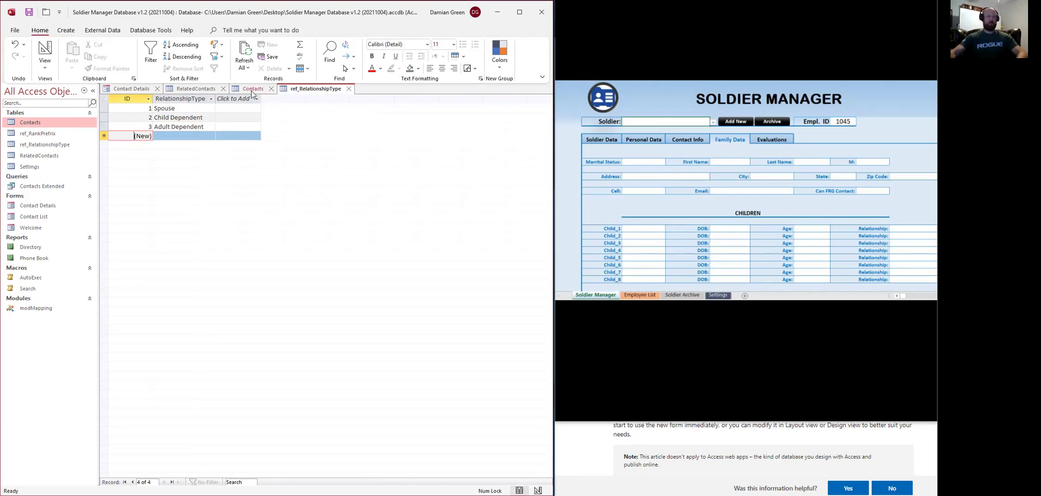
Step: Set the data type of the RelationshipType field in the RelatedContacts table to Number
key("alt+h")
key("w")
key("d")
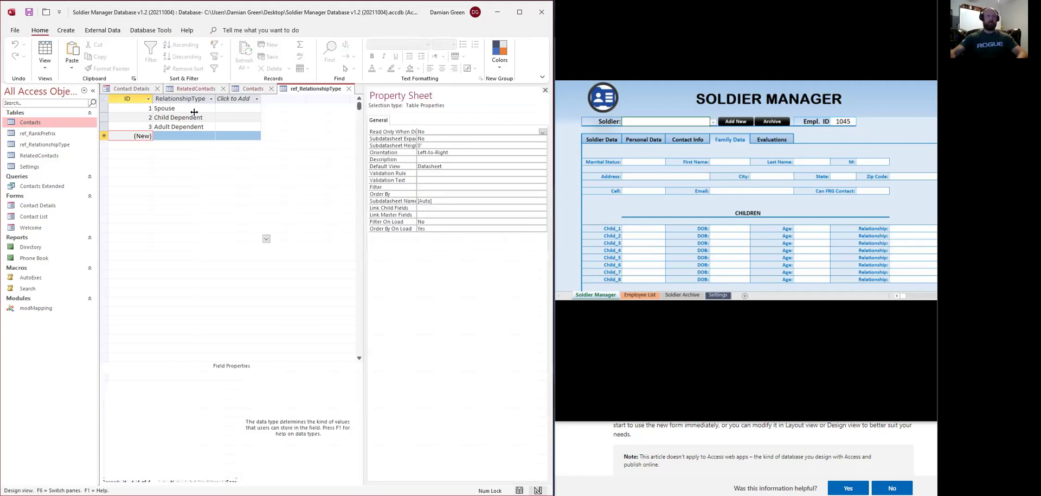
left_click(267, 239)
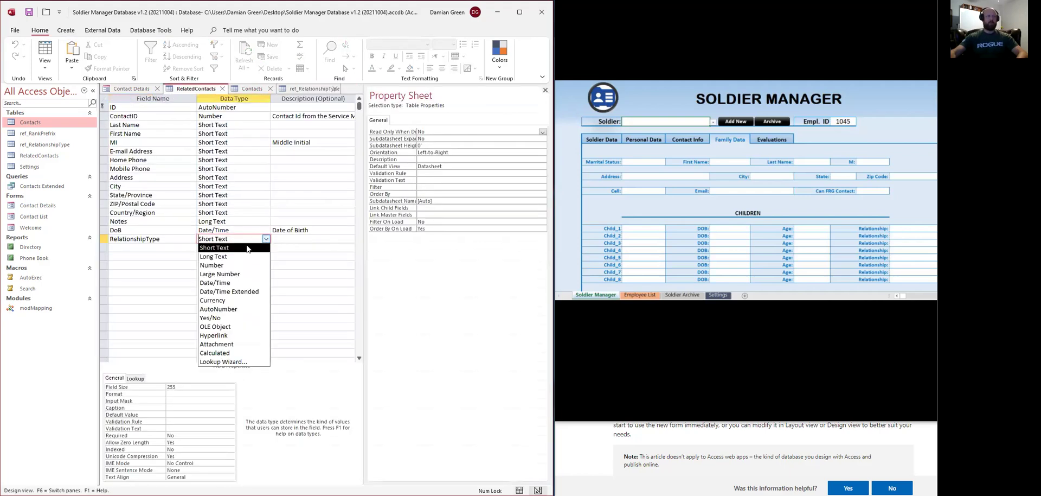
left_click(230, 265)
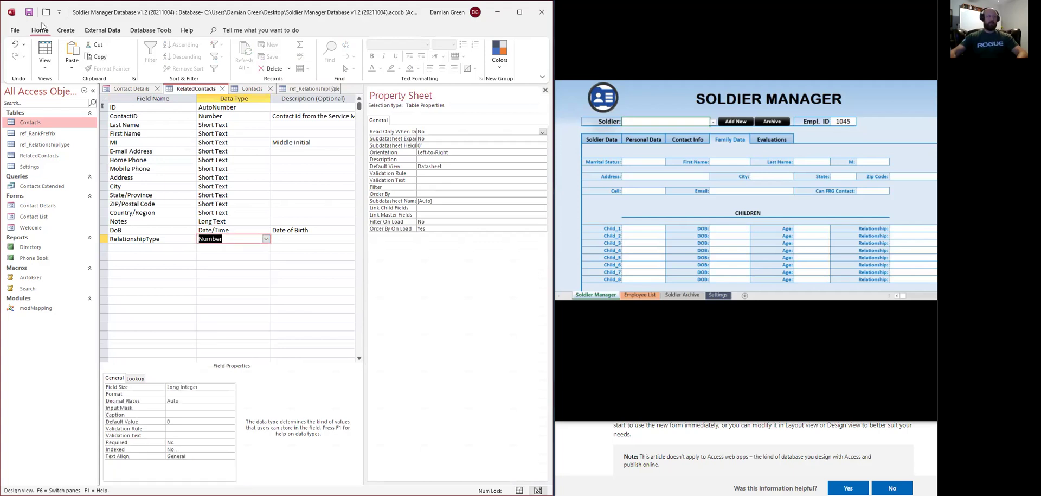
Step: Start the Lookup Wizard for the RelationshipType field in RelatedContacts, taking its values from the ref_RelationshipType table
left_click(301, 90)
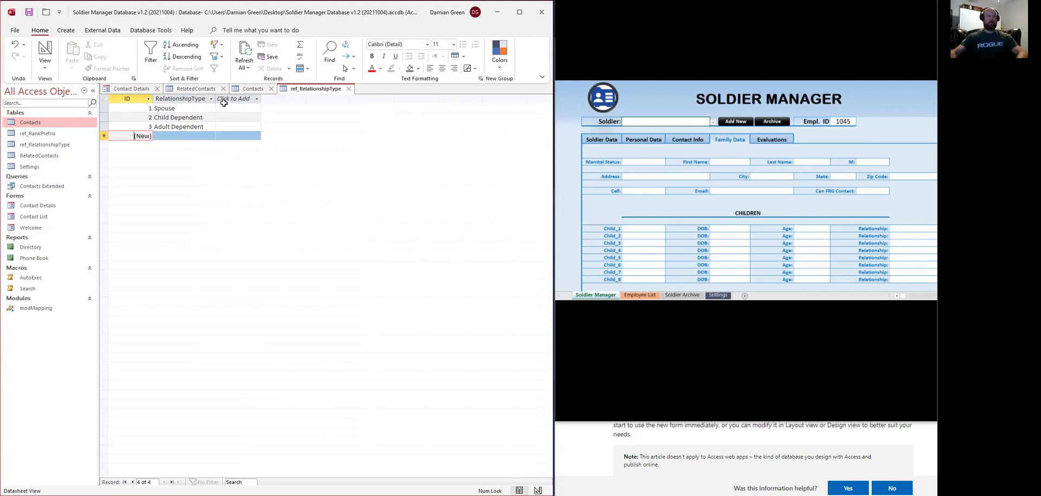
left_click(196, 90)
left_click(267, 239)
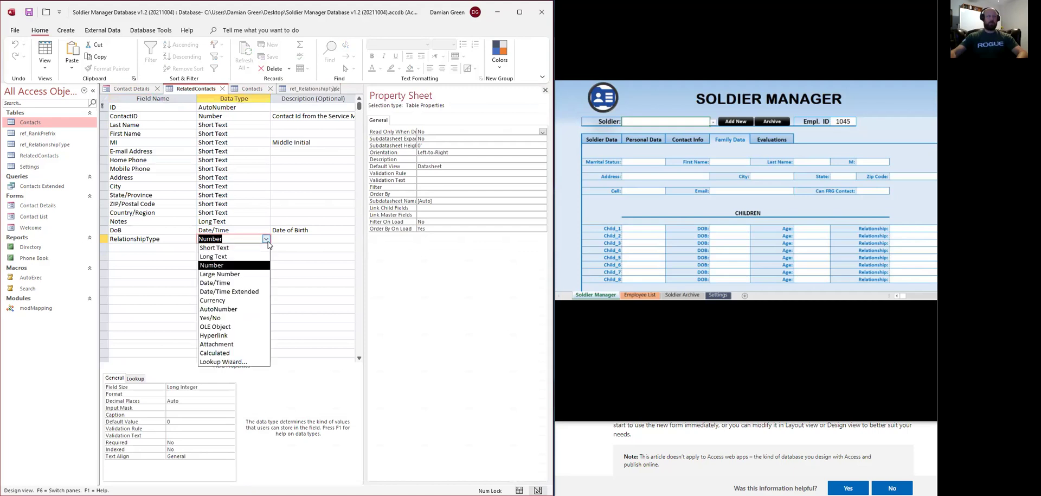
left_click(233, 362)
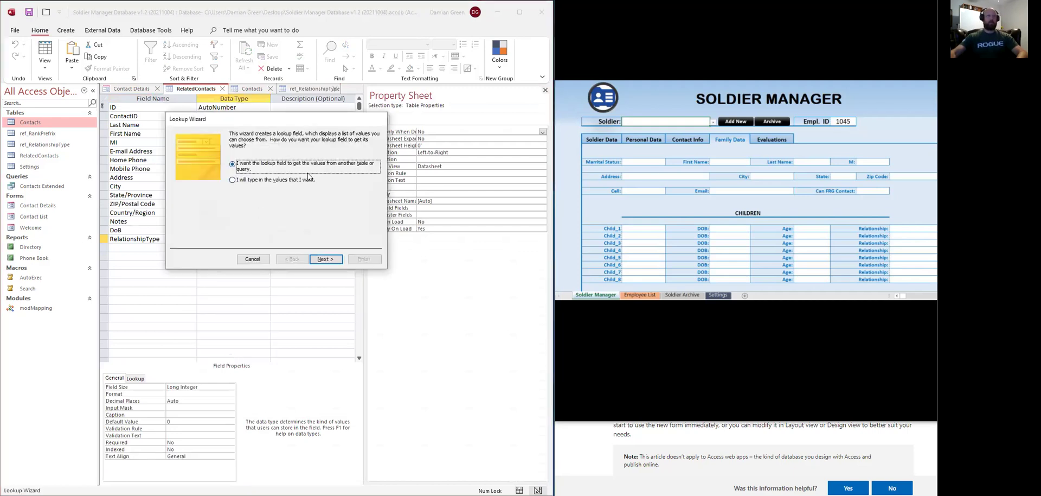
left_click(328, 260)
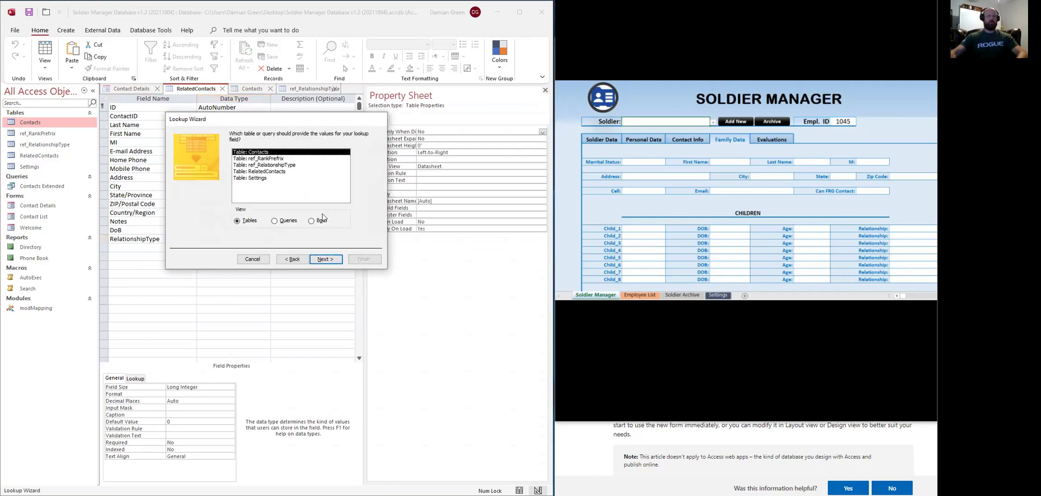
left_click(272, 165)
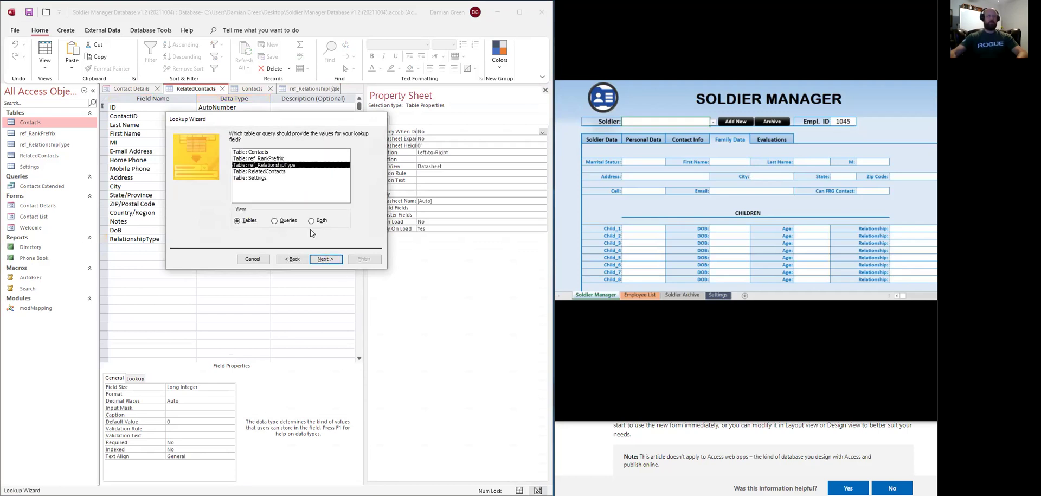
left_click(329, 261)
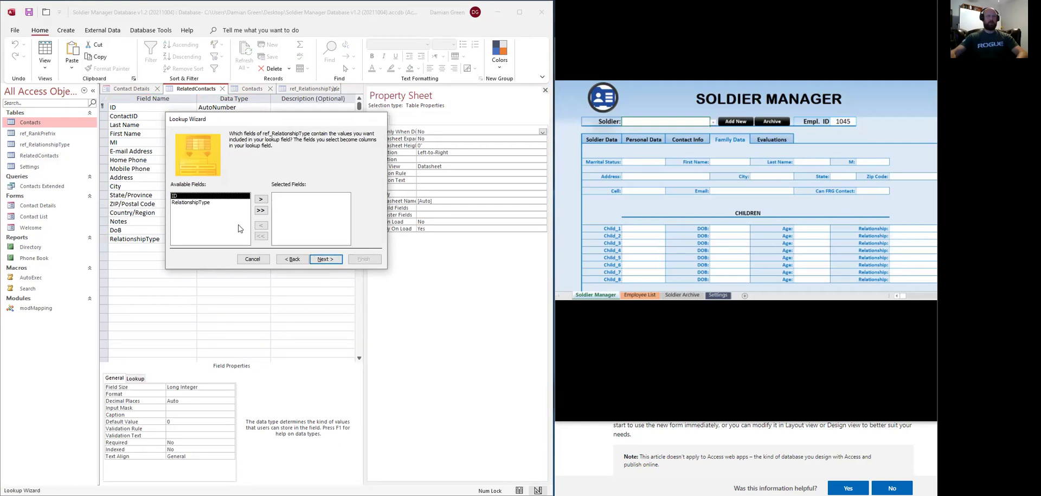
Step: Include both the ID and RelationshipType fields in the lookup, without specifying a sort order
left_click(261, 210)
left_click(326, 260)
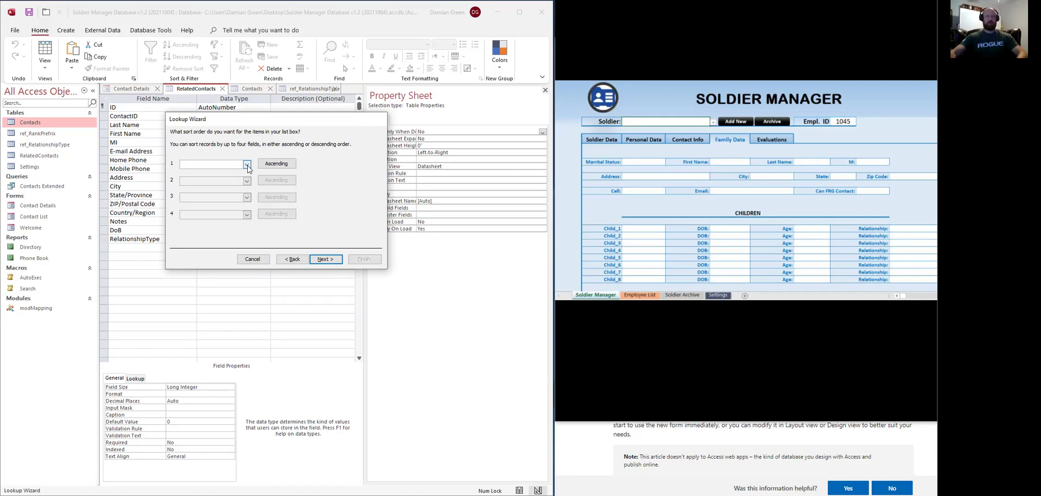
left_click(325, 258)
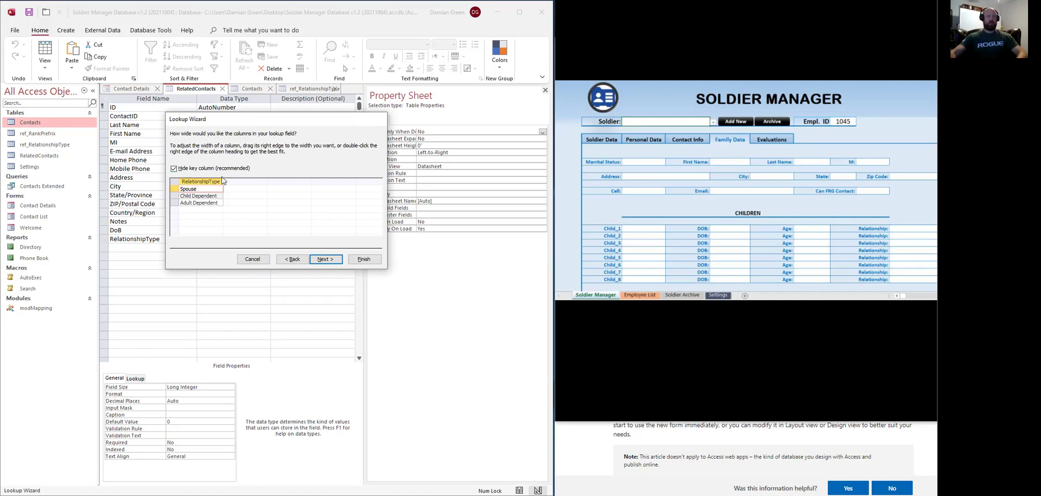
Step: Widen the RelationshipType column of the lookup slightly and keep the key column hidden
left_click_drag(224, 181, 241, 181)
left_click(175, 169)
left_click(174, 168)
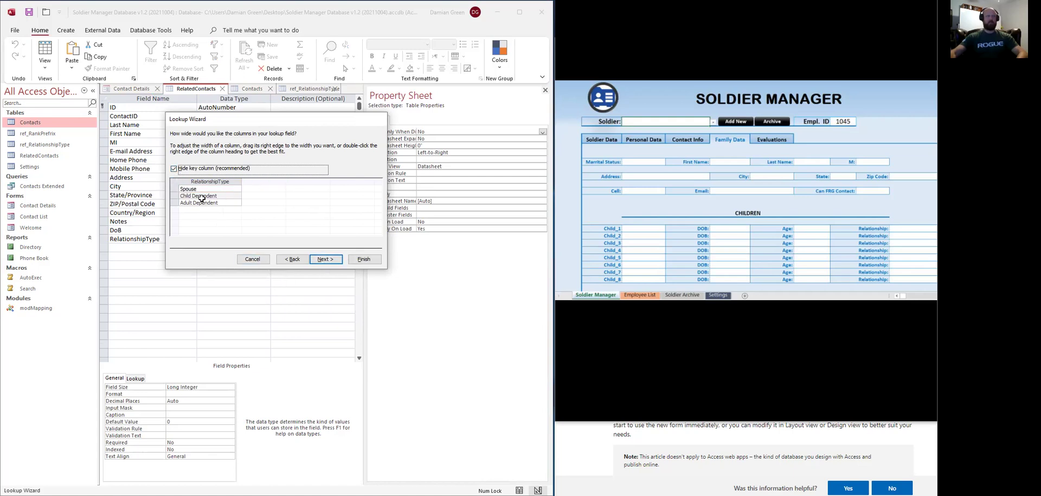
left_click(324, 257)
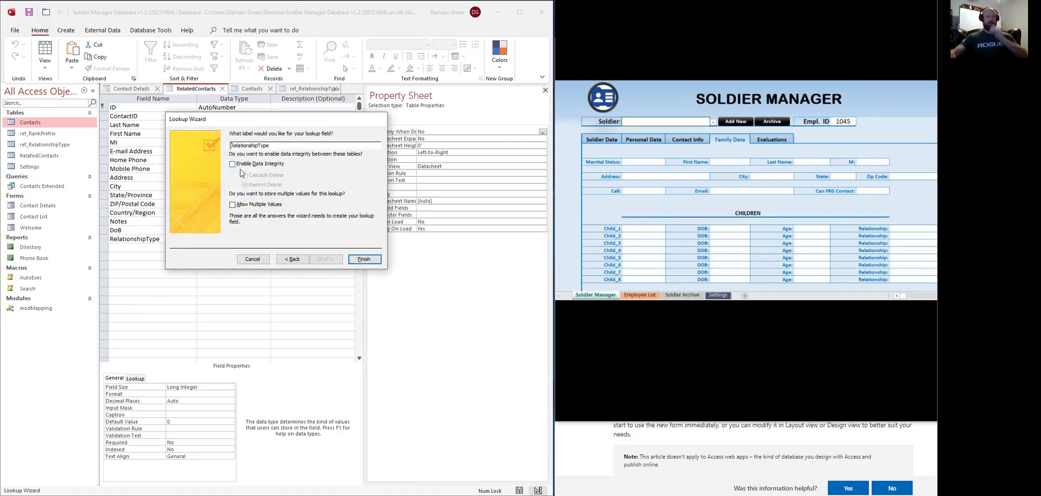
Step: Try to finish the lookup with data integrity enabled and Restrict Delete, saving the RelatedContacts table
left_click(234, 164)
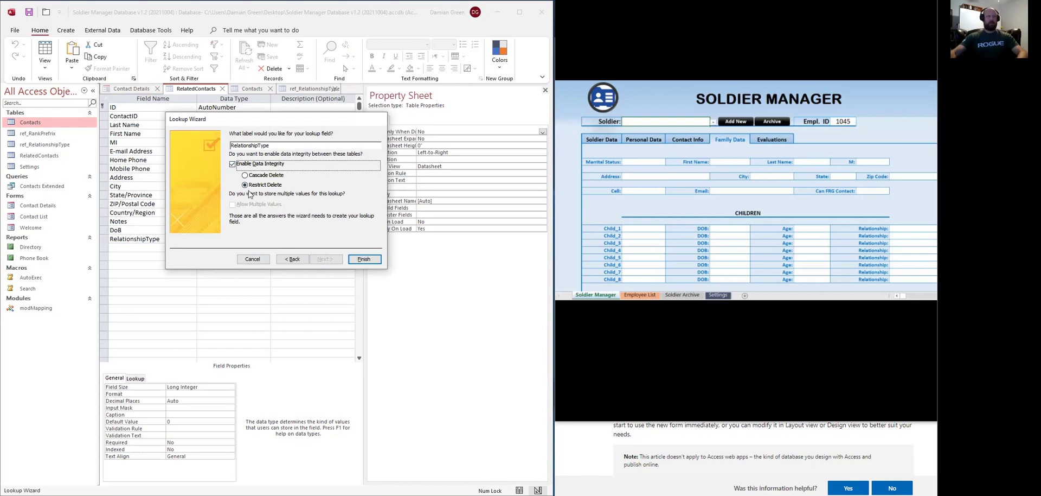
left_click(360, 260)
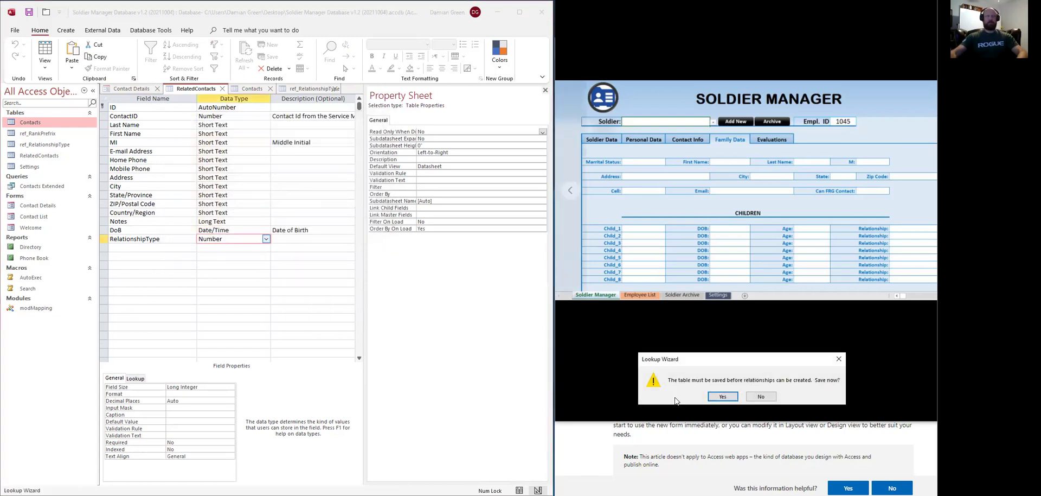
left_click(721, 398)
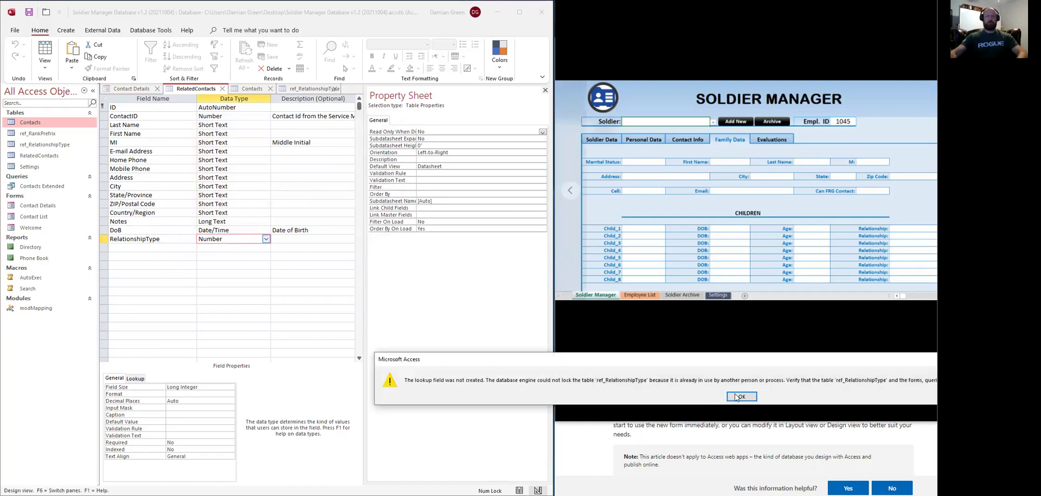
left_click(742, 397)
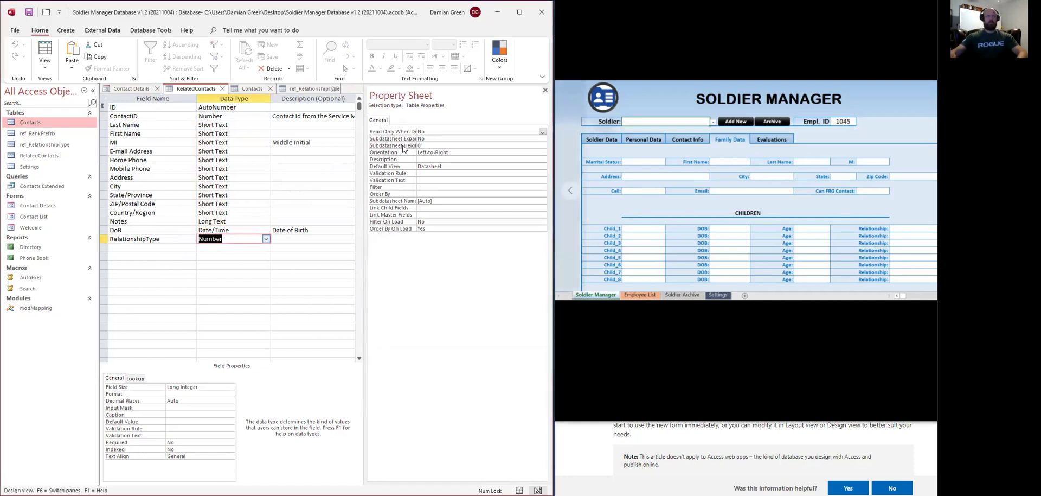
Step: Close the ref_RelationshipType table with its layout changes saved, and save the RelatedContacts table
left_click(336, 90)
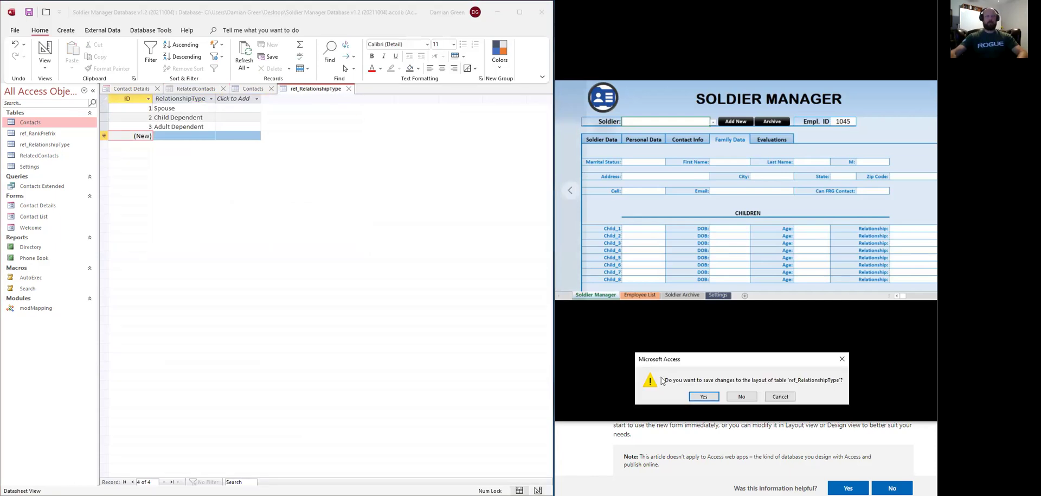
left_click(706, 398)
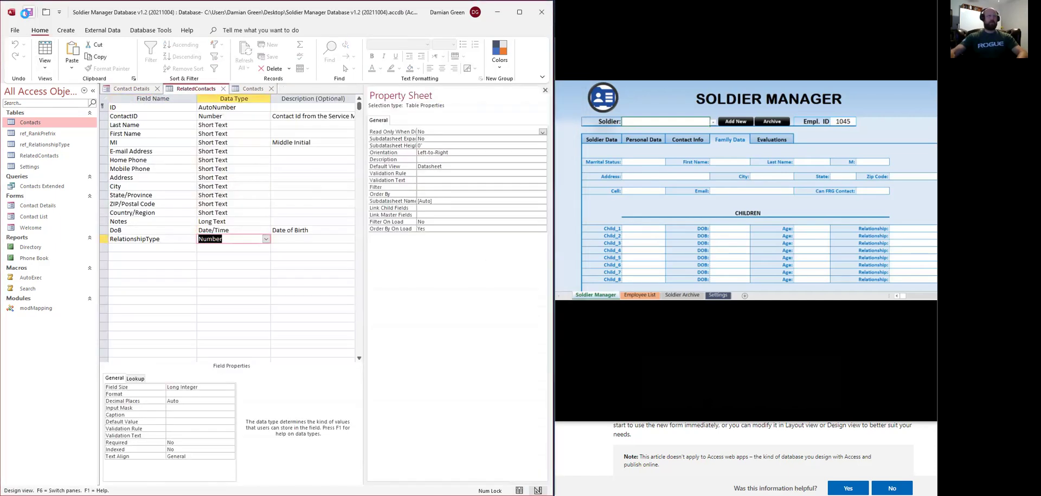
left_click(27, 17)
Step: Test the RelationshipType lookup in the RelatedContacts datasheet by choosing Spouse for the new record, and clear the value
left_click(46, 53)
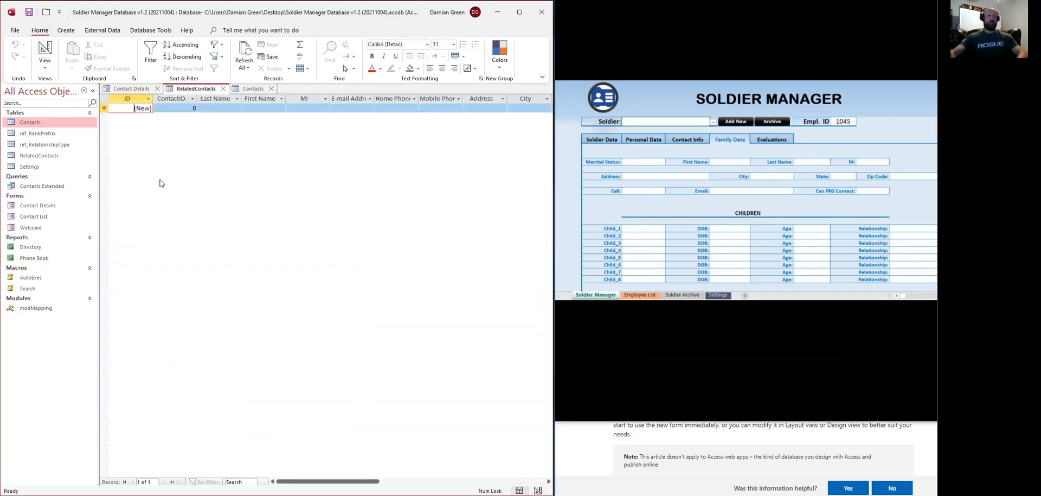
left_click_drag(316, 481, 408, 481)
left_click(410, 108)
left_click(413, 109)
left_click(398, 115)
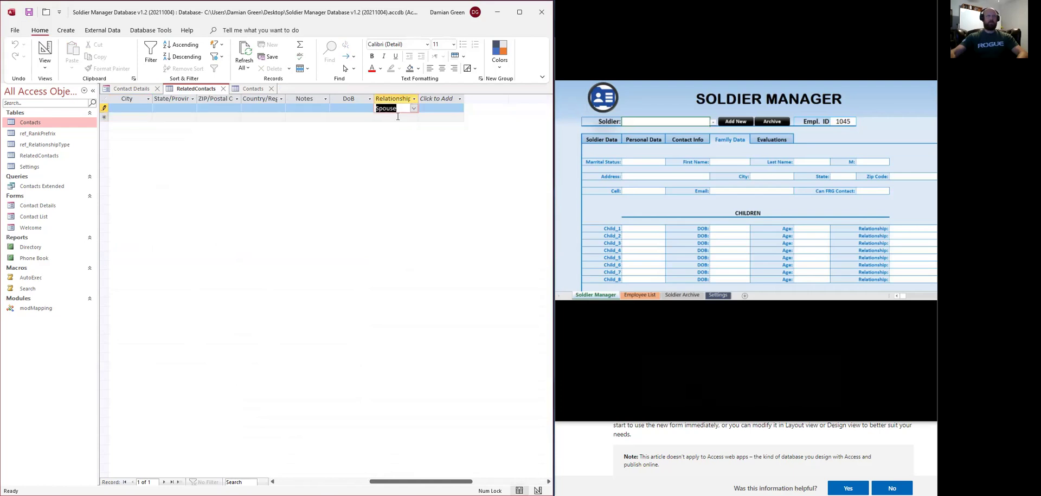
left_click_drag(392, 107, 373, 108)
key("BackSpace")
Step: Open the date picker for the DoB field of the new RelatedContacts record
left_click(347, 109)
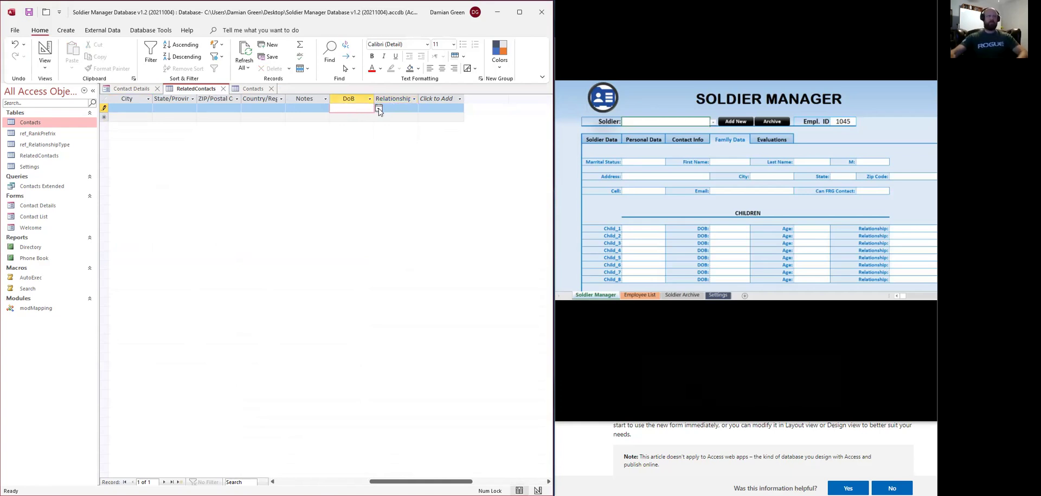
left_click(379, 109)
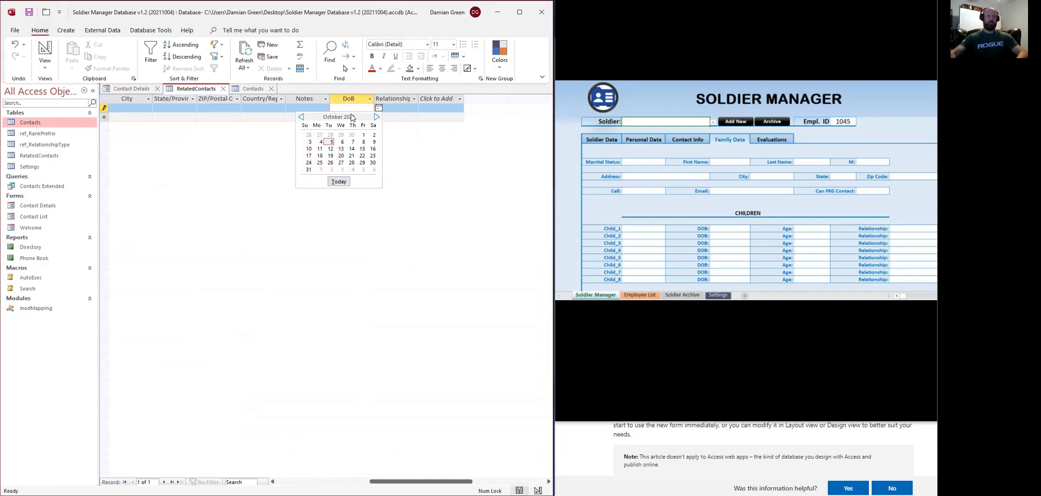
Step: Try the date picker for the DoB field of the new RelatedContacts record, and clear the value
left_click(331, 134)
left_click_drag(346, 108, 374, 108)
key("BackSpace")
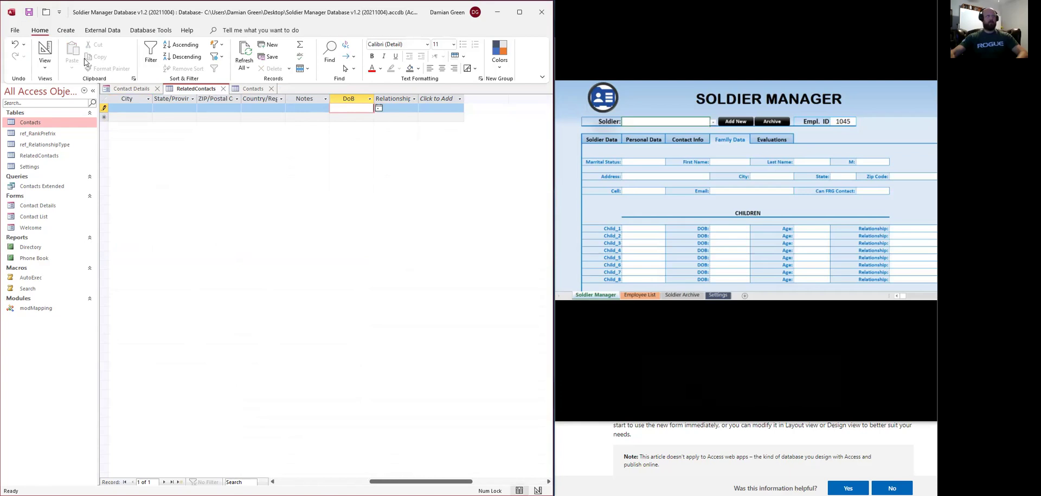
Step: Examine the available date format options for the DoB field in the design of the RelatedContacts table
left_click(45, 51)
left_click(235, 238)
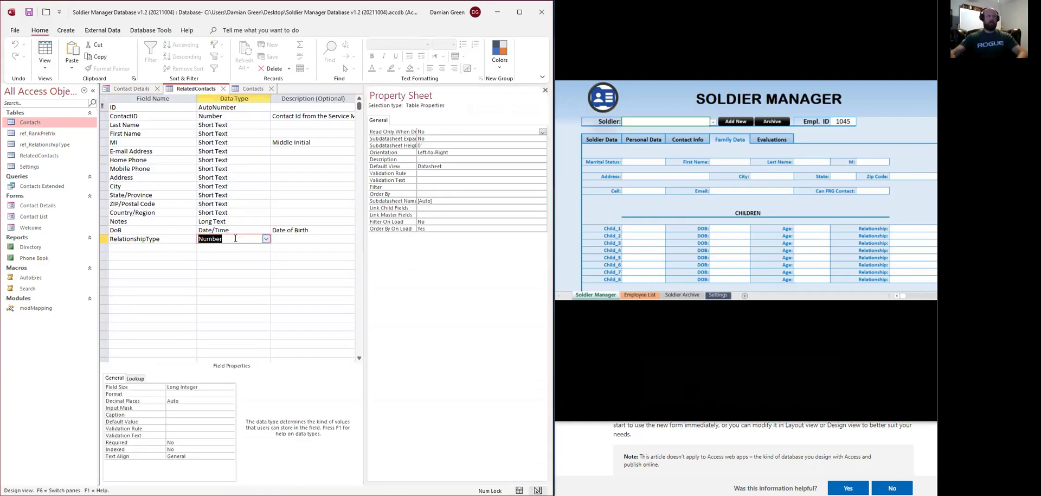
left_click(245, 230)
left_click(209, 387)
left_click(230, 386)
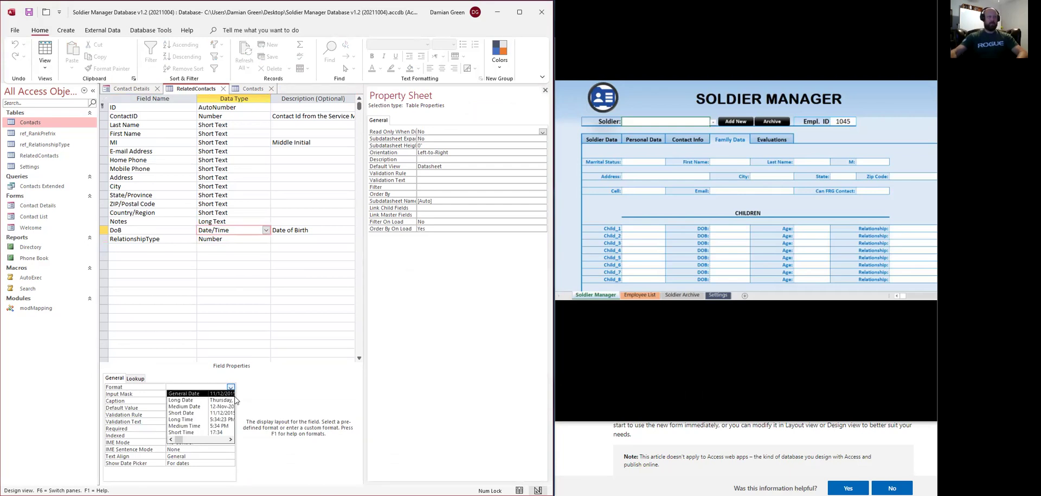
left_click_drag(365, 404, 407, 404)
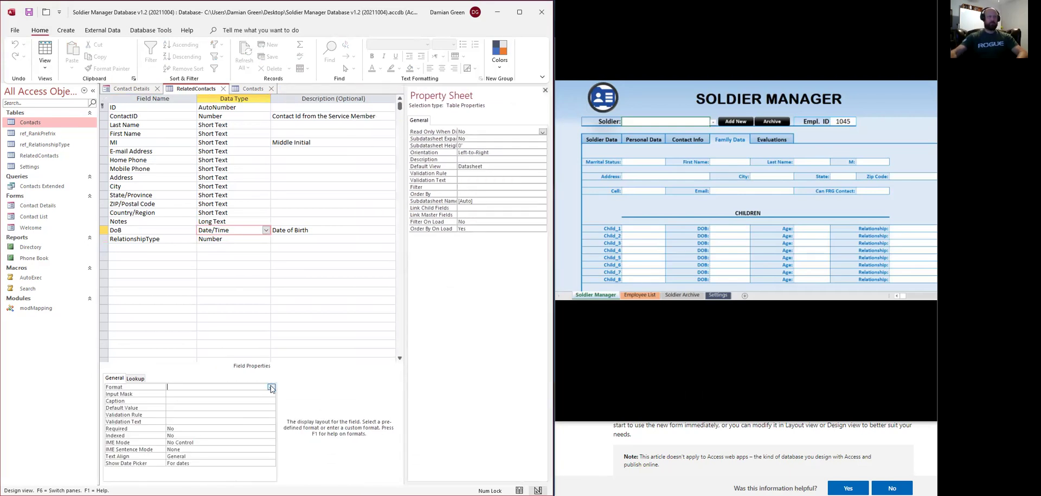
left_click(271, 387)
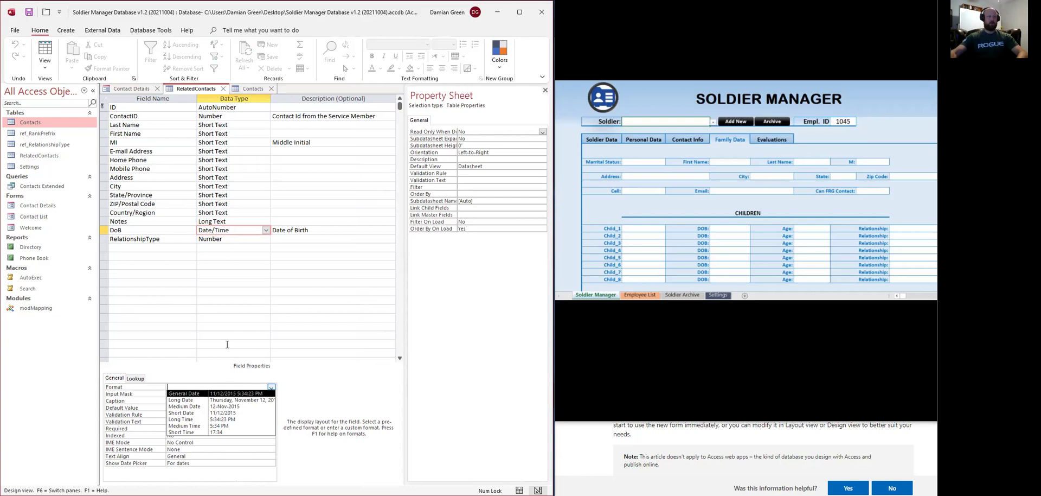
left_click(216, 369)
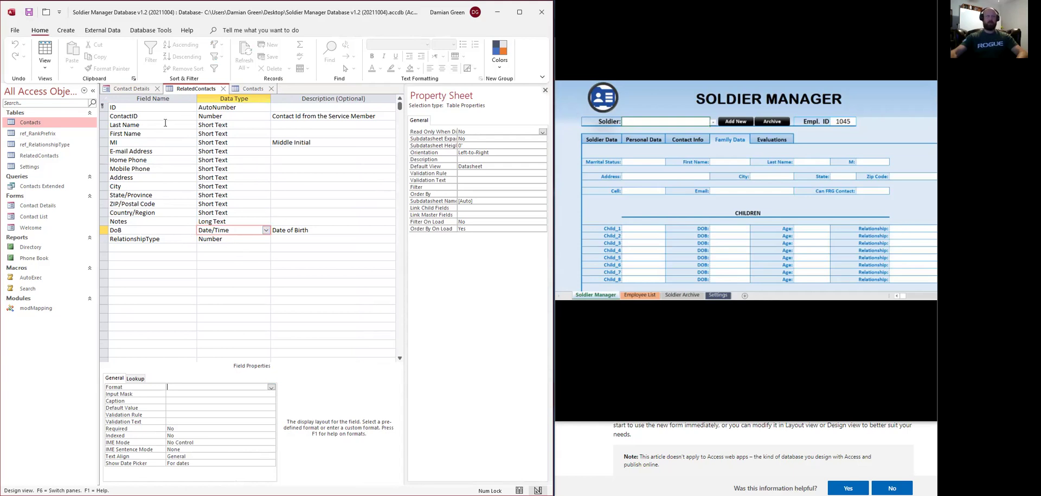
Step: Close the RelatedContacts and Contacts tables
left_click(223, 89)
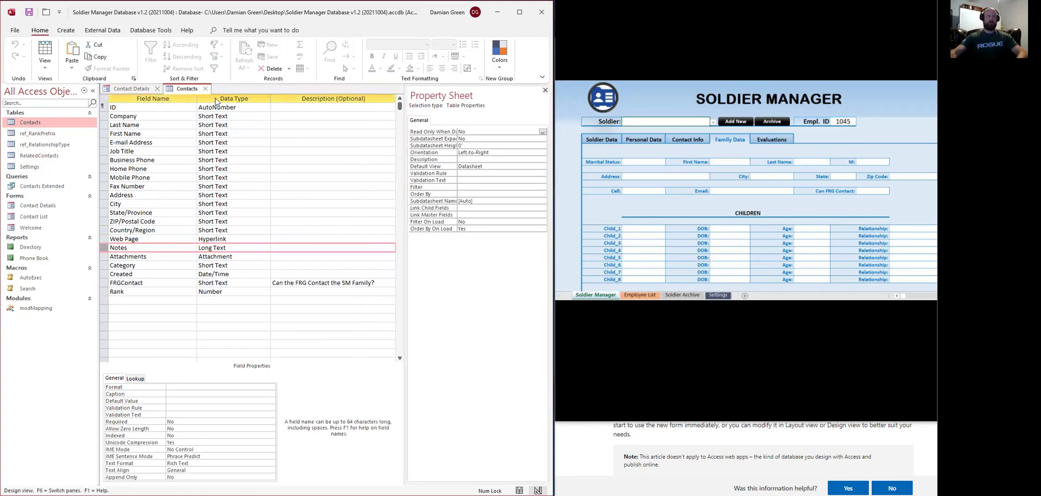
left_click(207, 88)
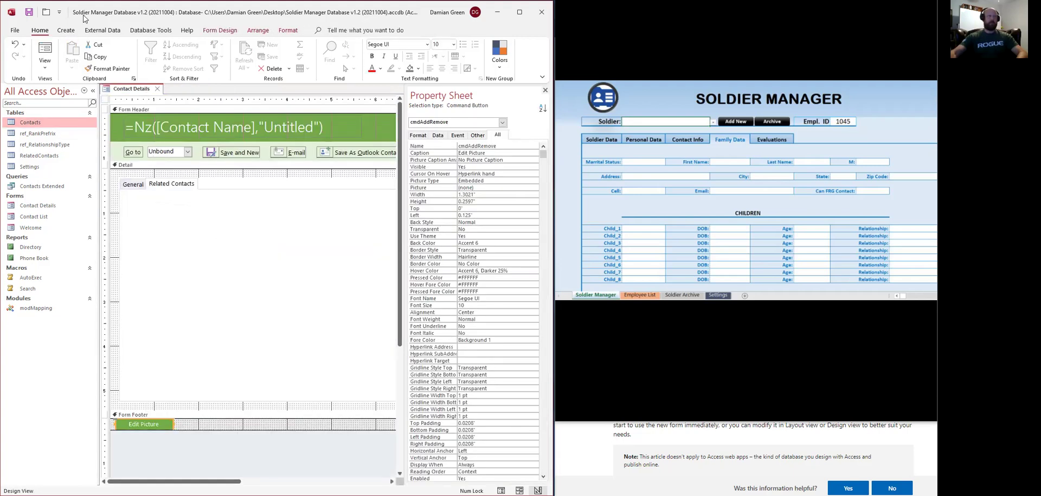
Step: Start a new form with the Form Wizard, including all fields of the RelatedContacts table
left_click(67, 31)
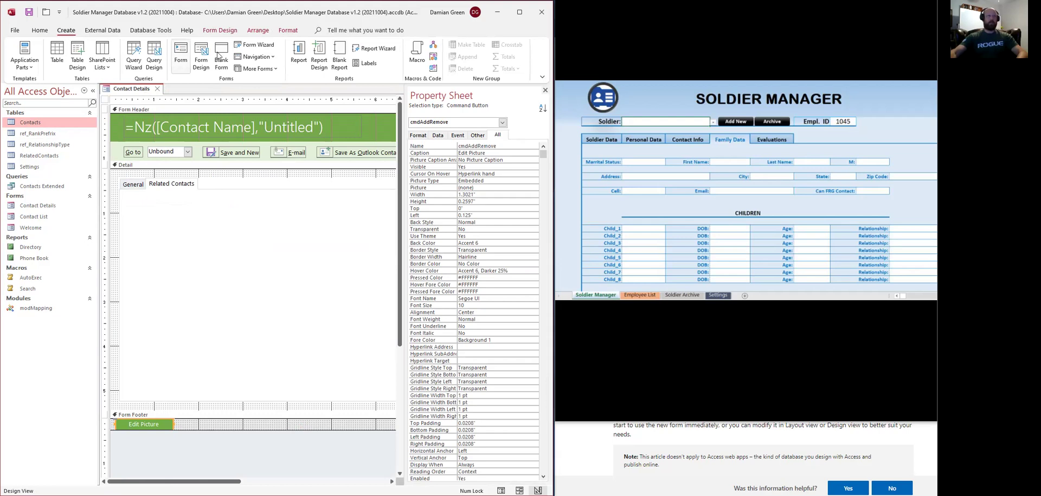
left_click(256, 45)
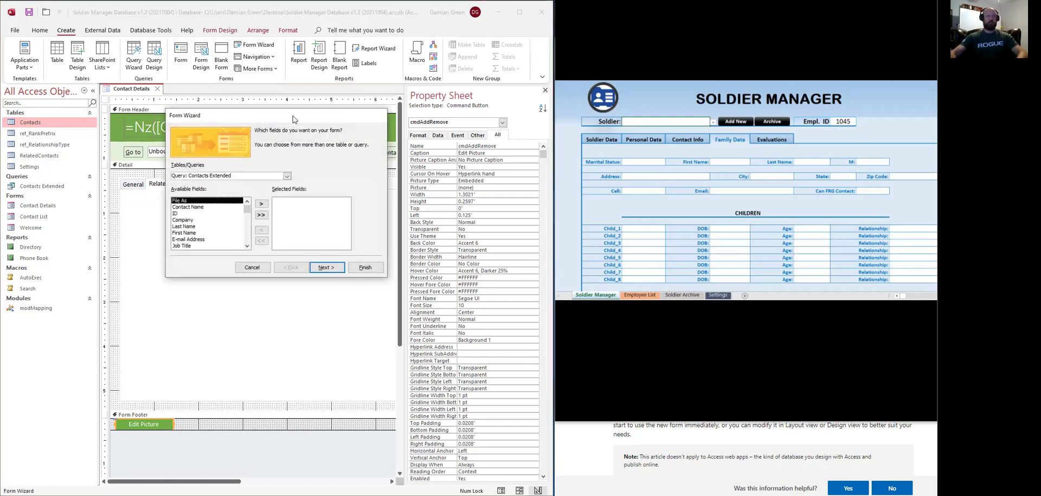
left_click_drag(293, 117, 328, 87)
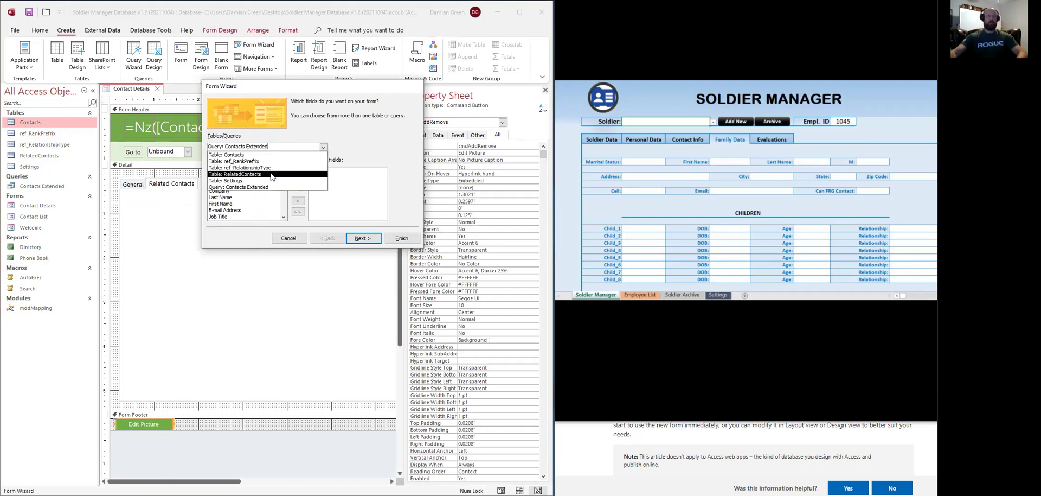
left_click(271, 175)
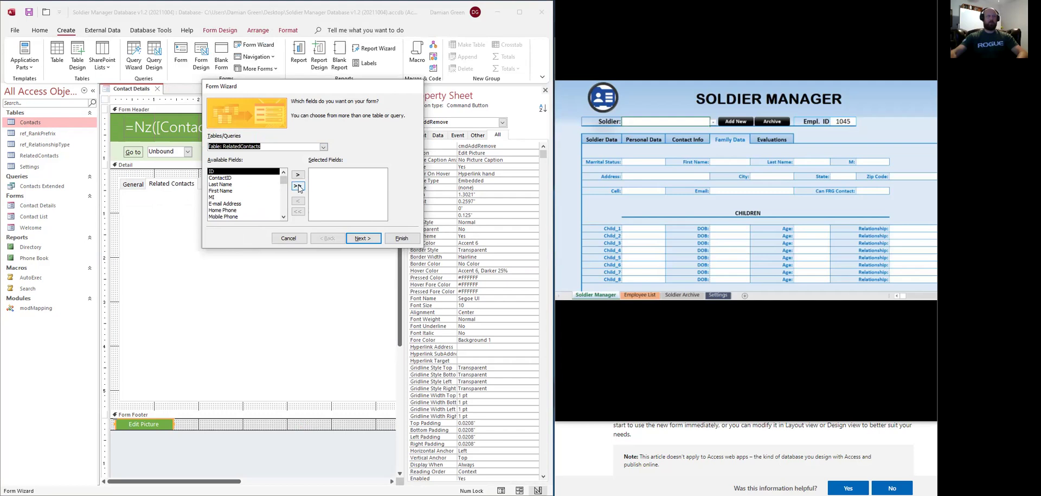
left_click(298, 187)
left_click(373, 240)
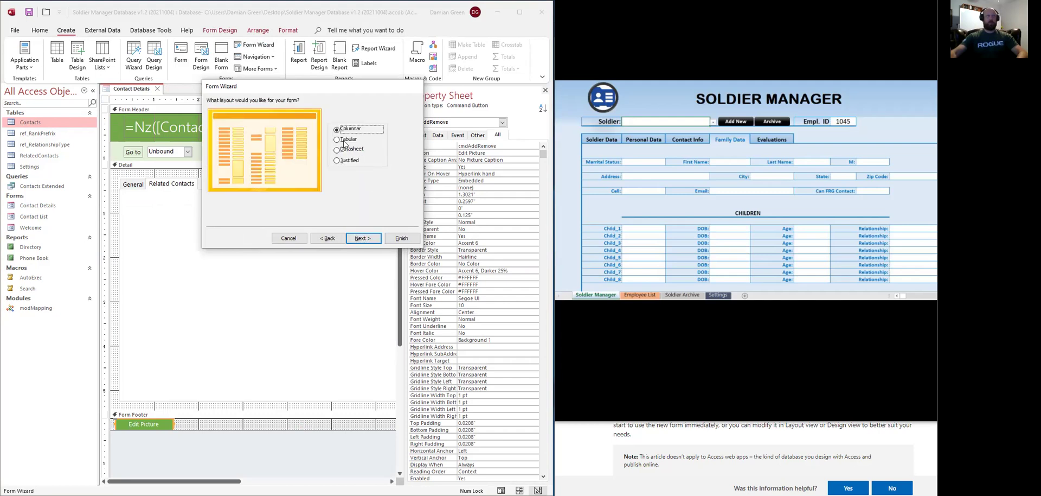
Step: Compare the Tabular, Datasheet and Justified layouts for the new form, and select Columnar
left_click(345, 141)
left_click(347, 152)
left_click(345, 163)
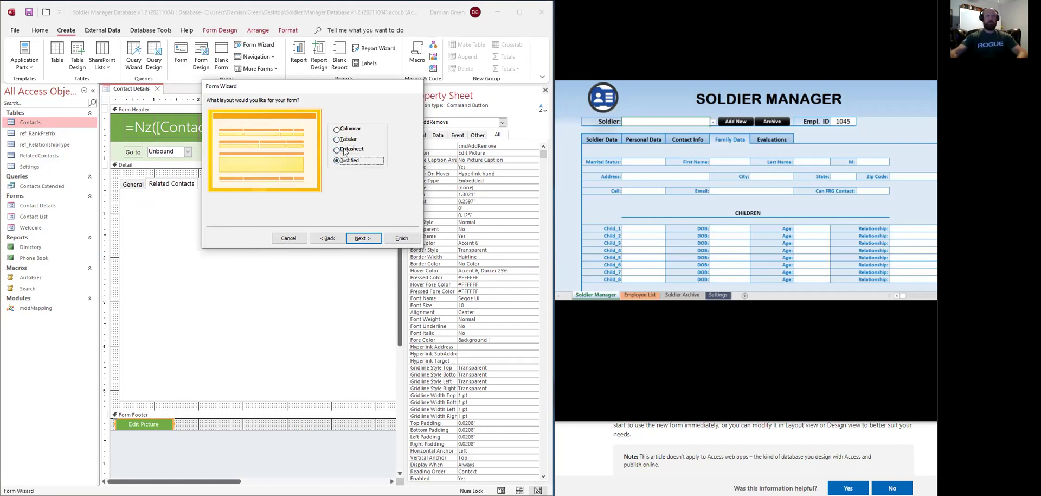
left_click(345, 140)
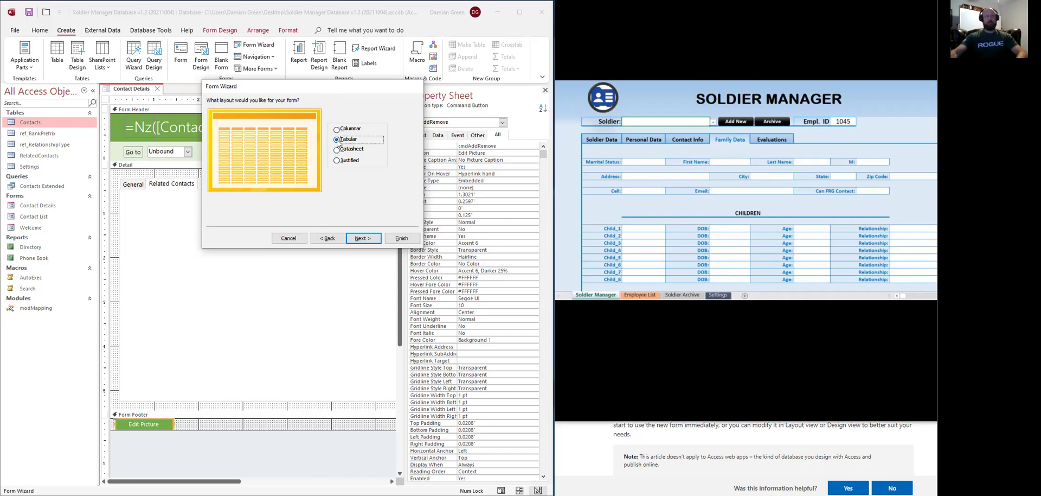
left_click(337, 149)
left_click(338, 160)
left_click(337, 130)
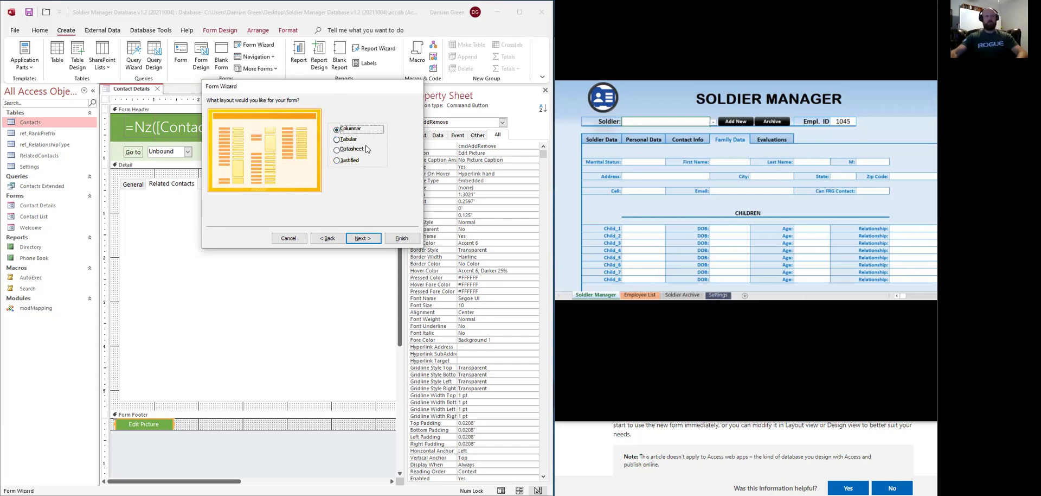
Step: Finish the form with the title RelatedContacts, opening it to modify its design
left_click(362, 238)
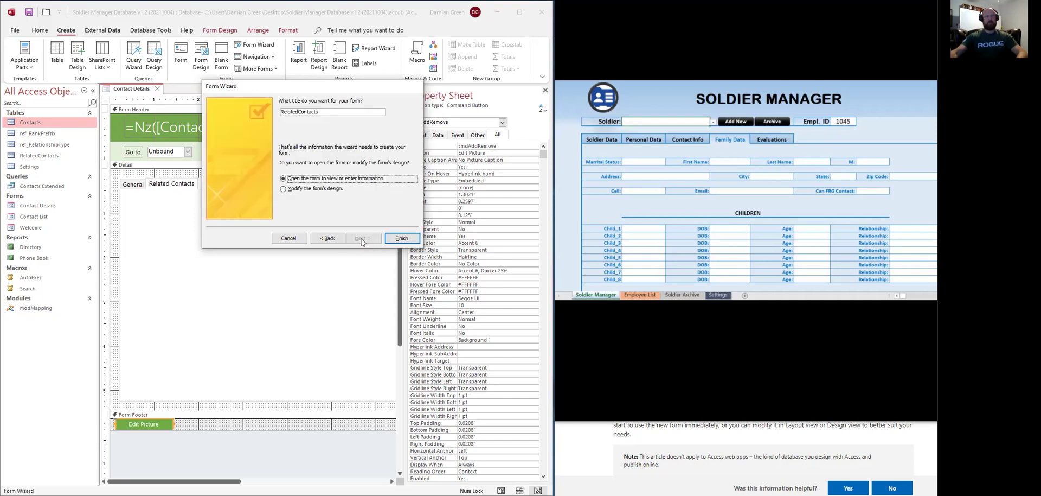
left_click(286, 189)
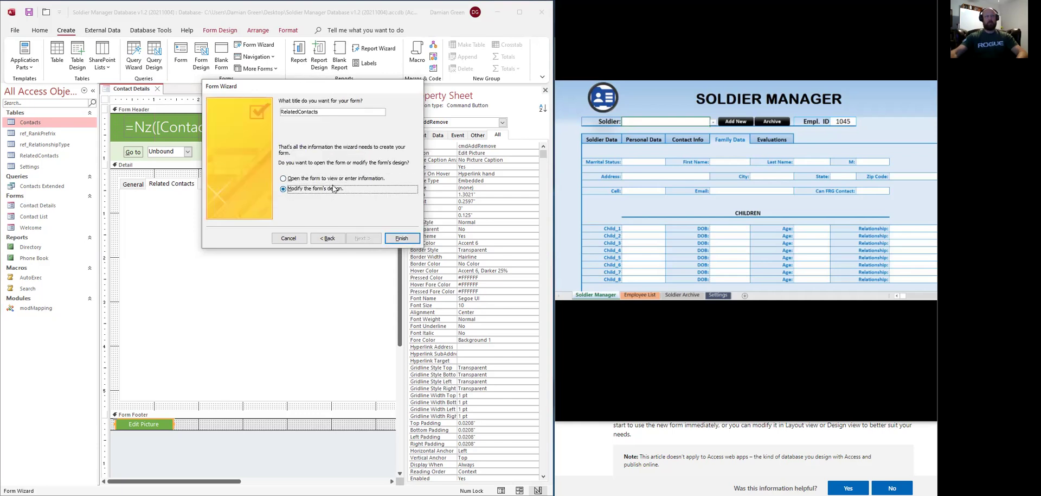
left_click(404, 237)
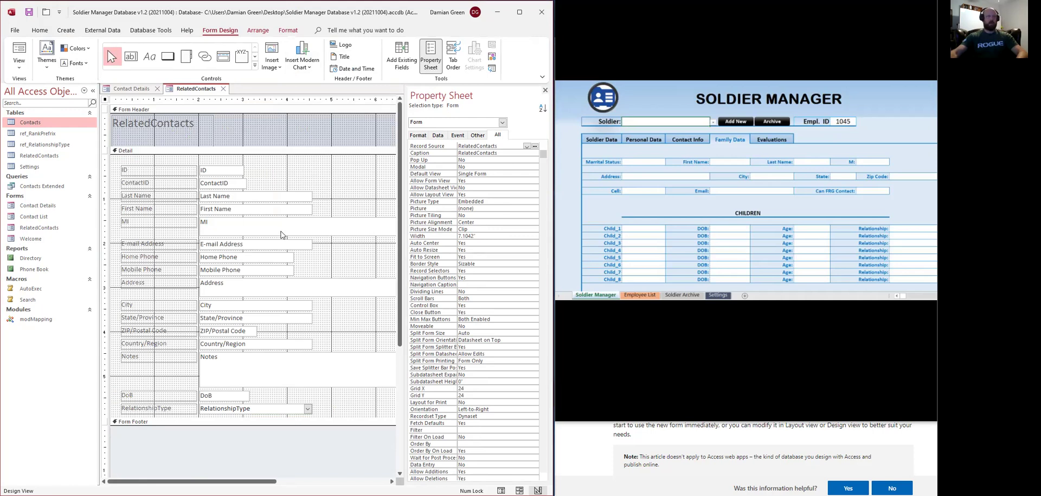
Step: Shrink the MI text box to about 2.52 by 0.25 inches and narrow the Address text box to about 2.56 inches
left_click(282, 234)
left_click_drag(263, 482, 306, 482)
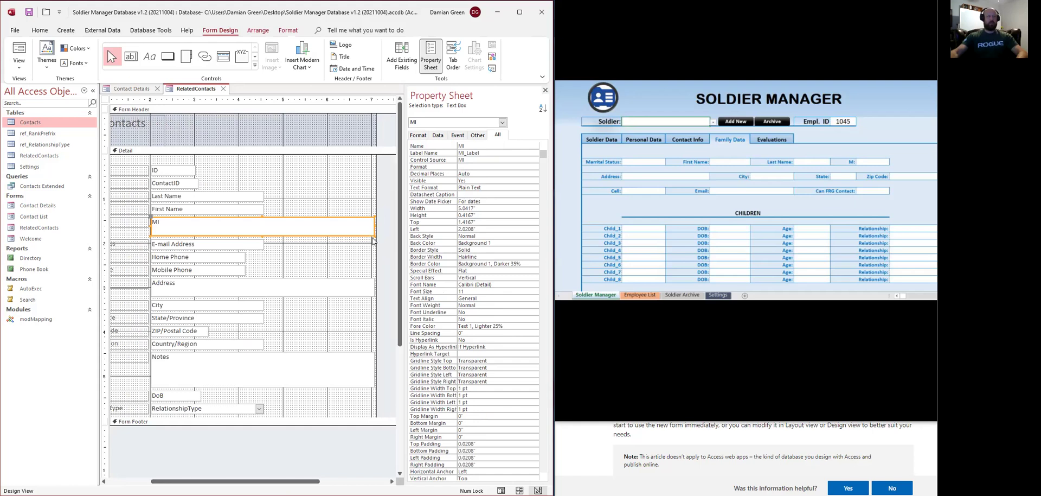
left_click_drag(373, 235, 260, 229)
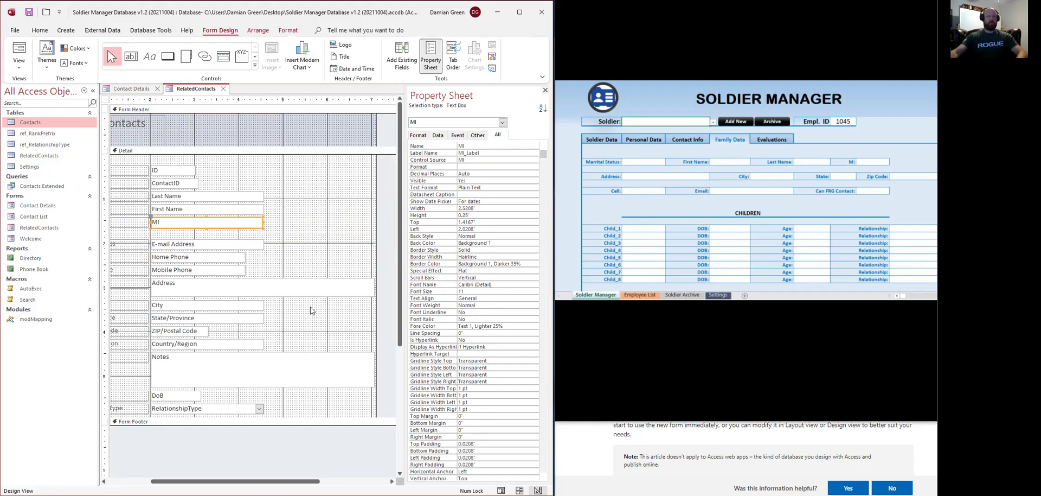
left_click(316, 287)
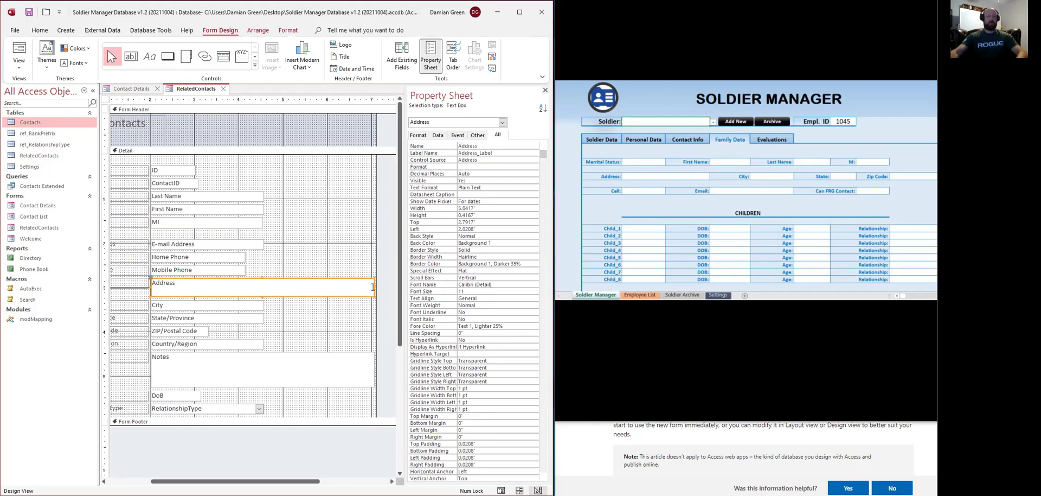
left_click_drag(374, 287, 276, 286)
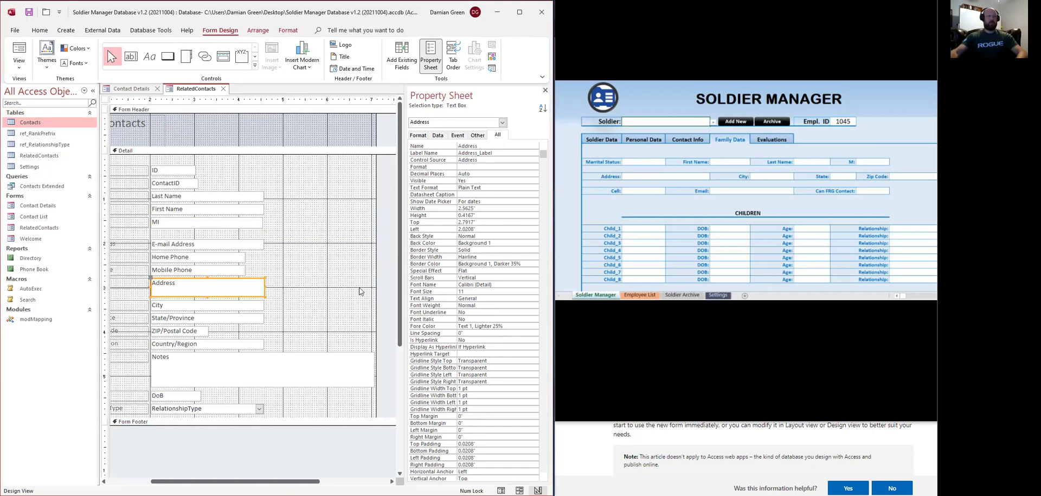
Step: Narrow the Notes text box to about 2.52 inches and the whole form to about 4.58 inches
left_click(333, 379)
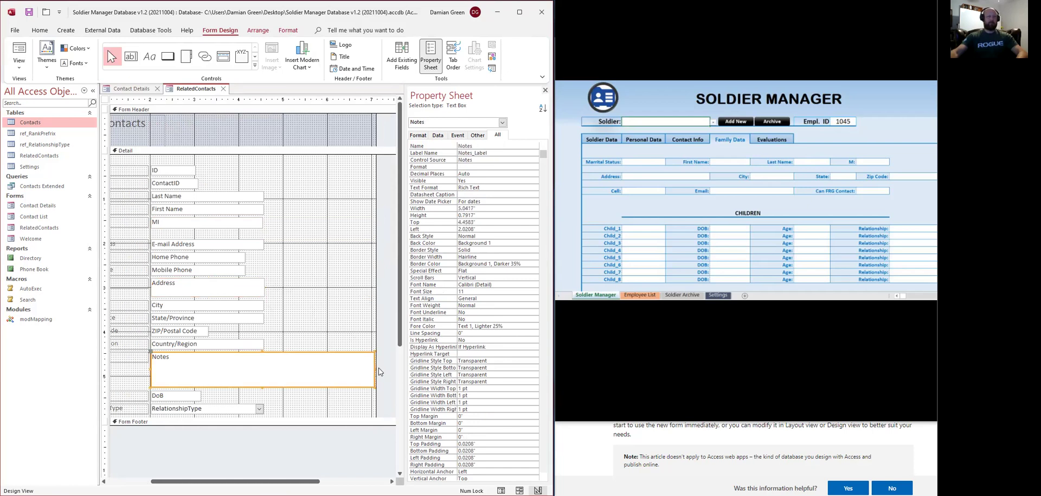
left_click_drag(373, 368, 264, 370)
left_click_drag(375, 342, 199, 330)
left_click(183, 482)
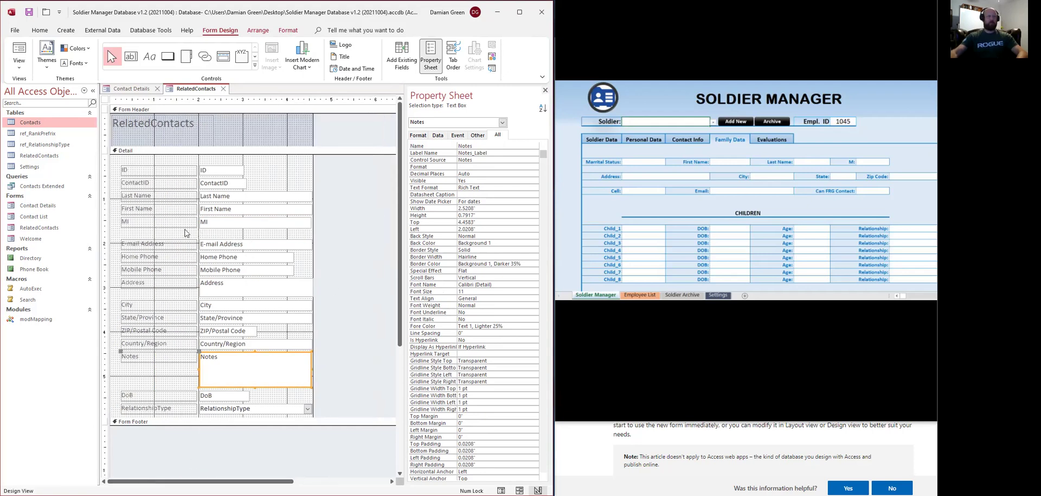
Step: Move all fields from E-mail Address through RelationshipType up beneath MI, and shorten the Detail section to fit
left_click(181, 240)
left_click_drag(179, 239, 242, 401)
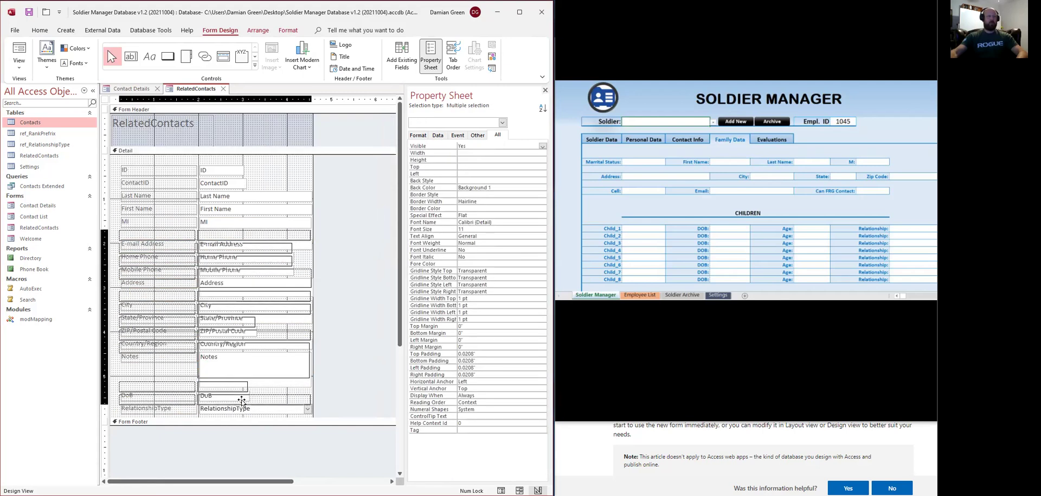
key("Up")
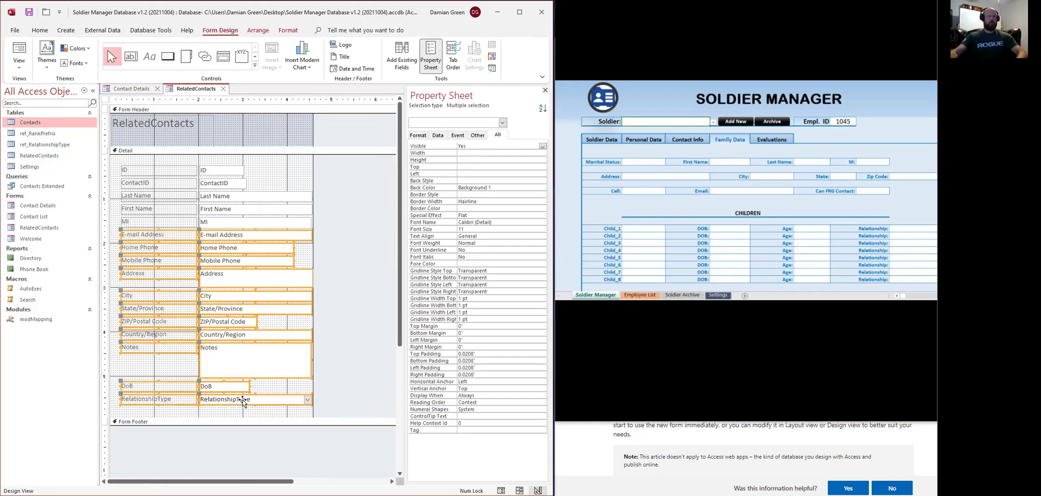
left_click_drag(247, 417, 247, 405)
left_click(377, 289)
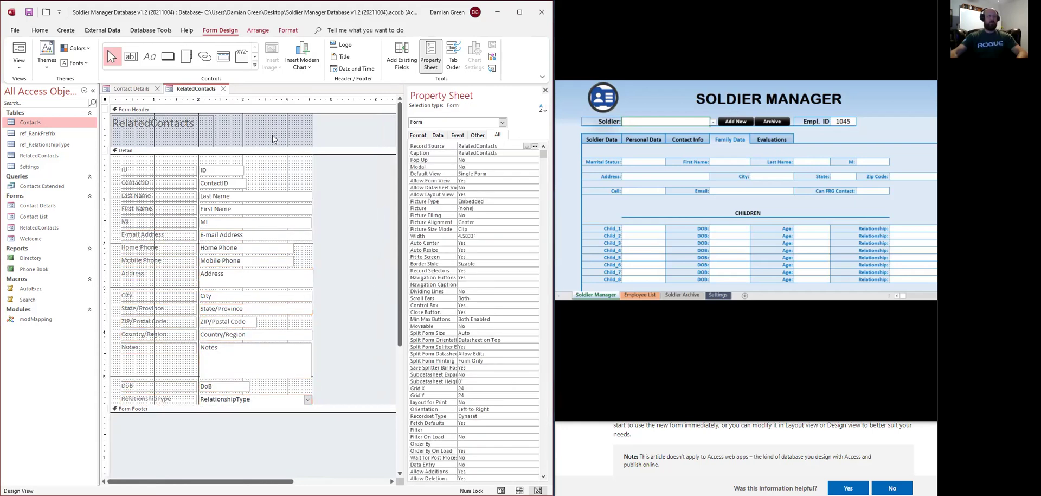
Step: Reduce the height of the form header so it fits closely around the RelatedContacts title
left_click(179, 135)
double_click(212, 144)
left_click_drag(216, 145, 215, 130)
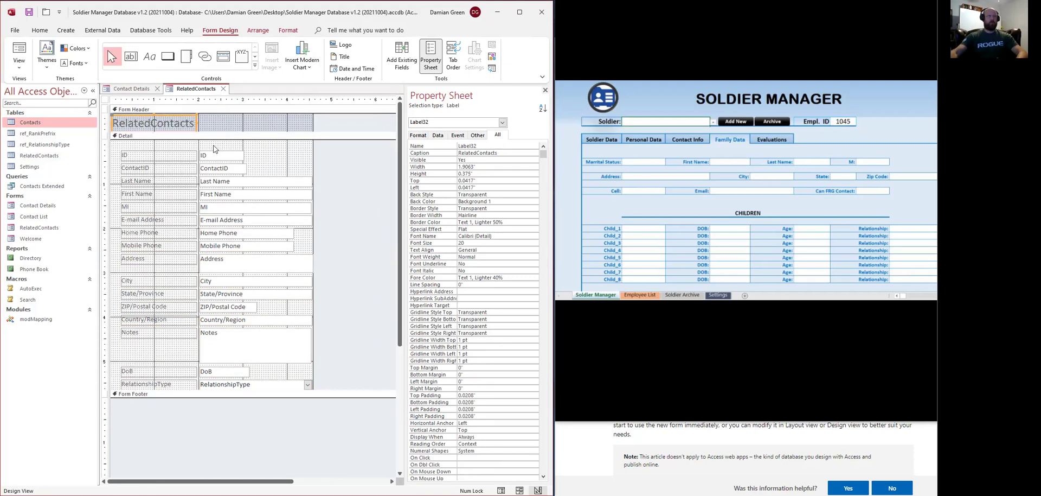
left_click(386, 223)
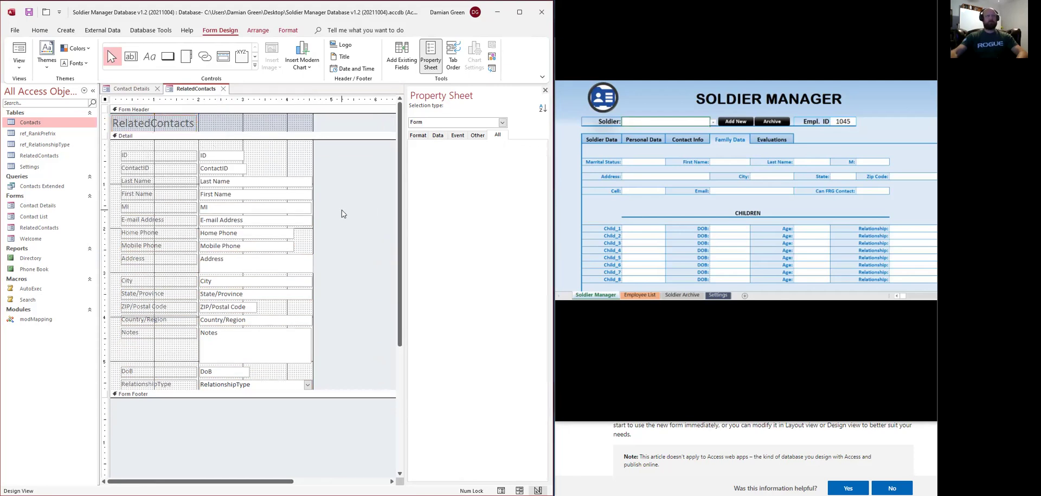
Step: Check the RelatedContacts form in Form View, and close it
left_click(18, 54)
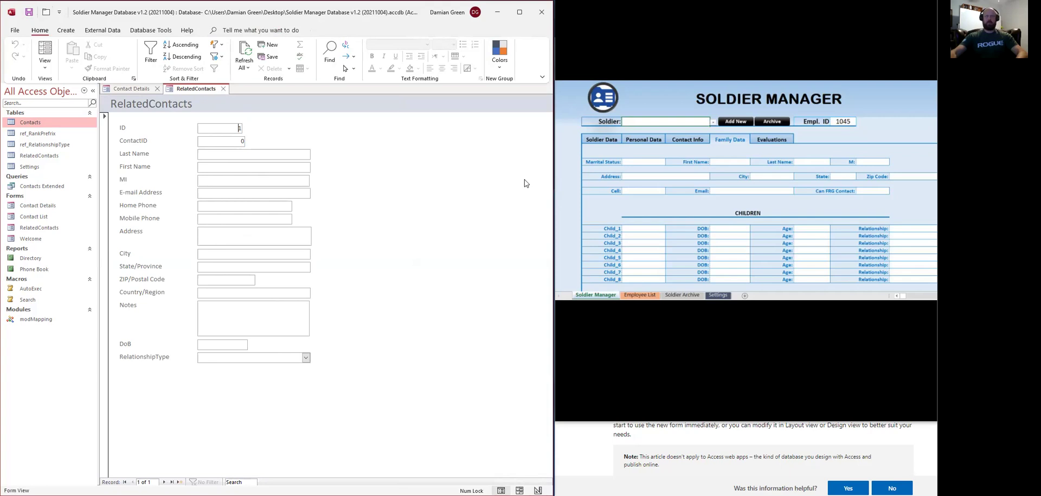
left_click(224, 89)
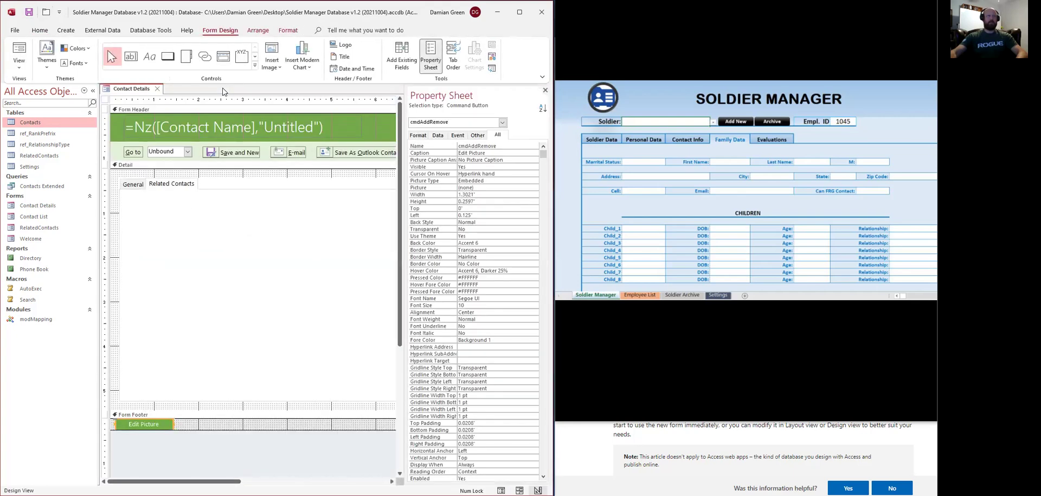
Step: Insert the RelatedContacts form as a subform on the Related Contacts page of Contact Details, and set its Link Master Fields to ID
left_click(33, 157)
left_click_drag(33, 229, 134, 219)
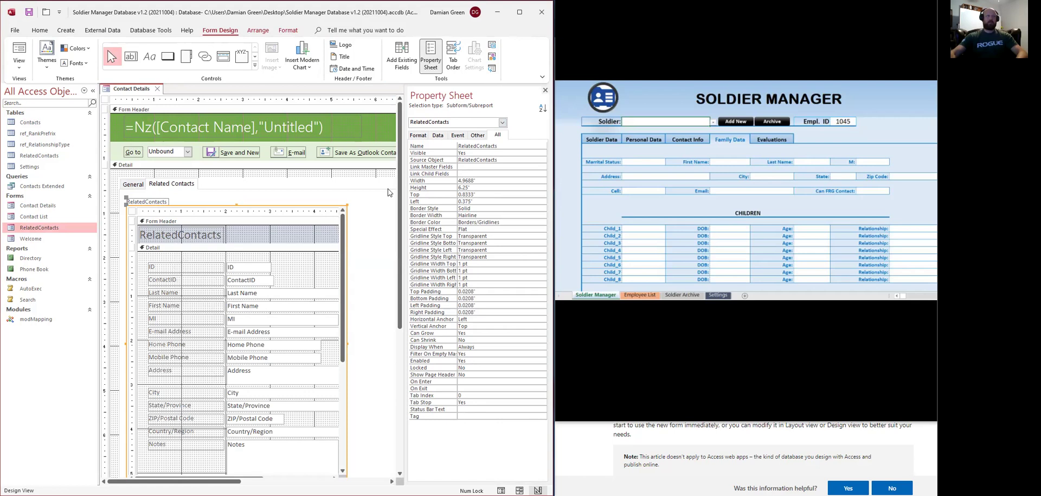
left_click(483, 167)
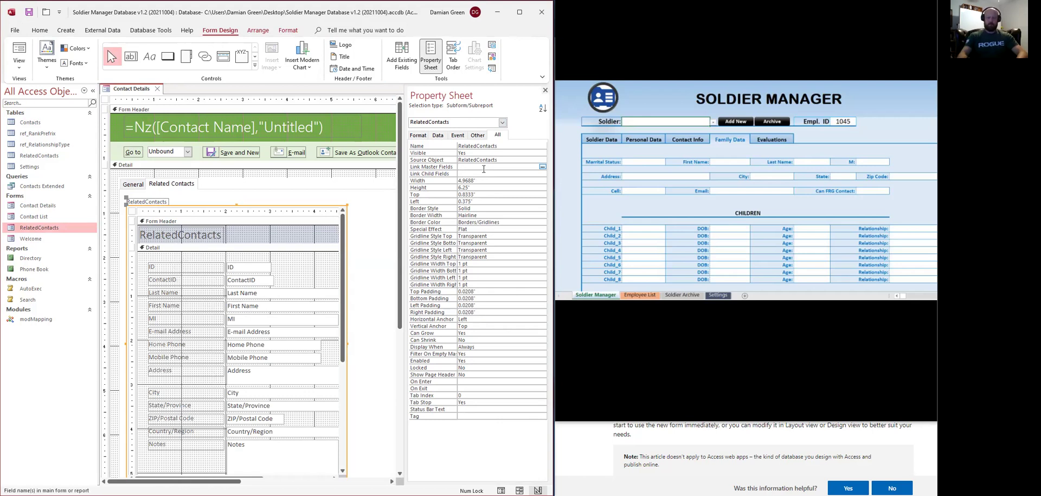
type("ID")
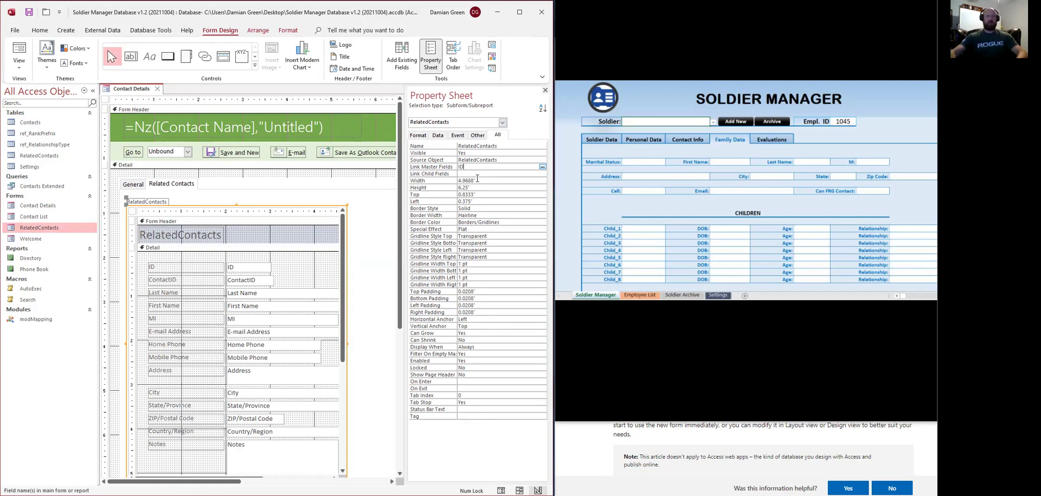
Step: Set the RelatedContacts subform's Link Child Fields to ContactID and accept the master-child pairing in the Subform Field Linker
left_click(477, 174)
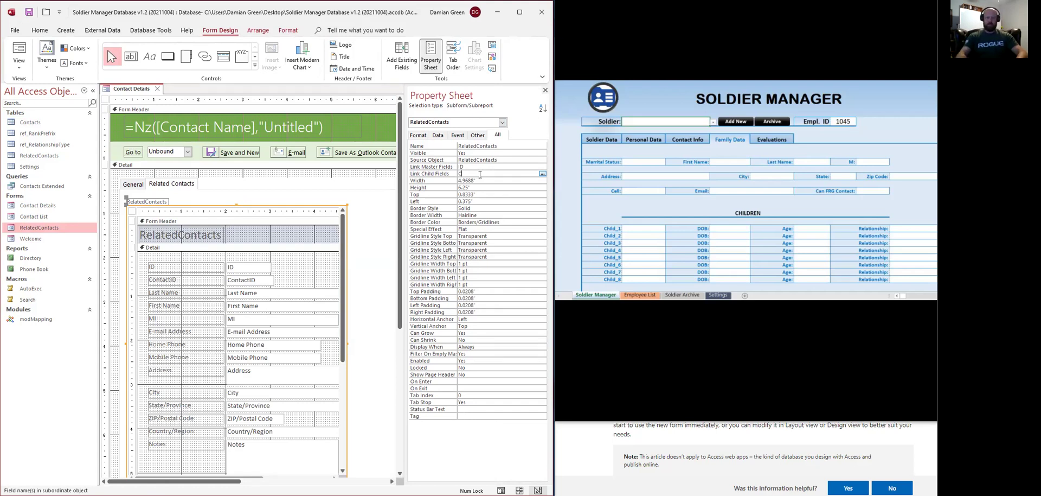
type("ContactID")
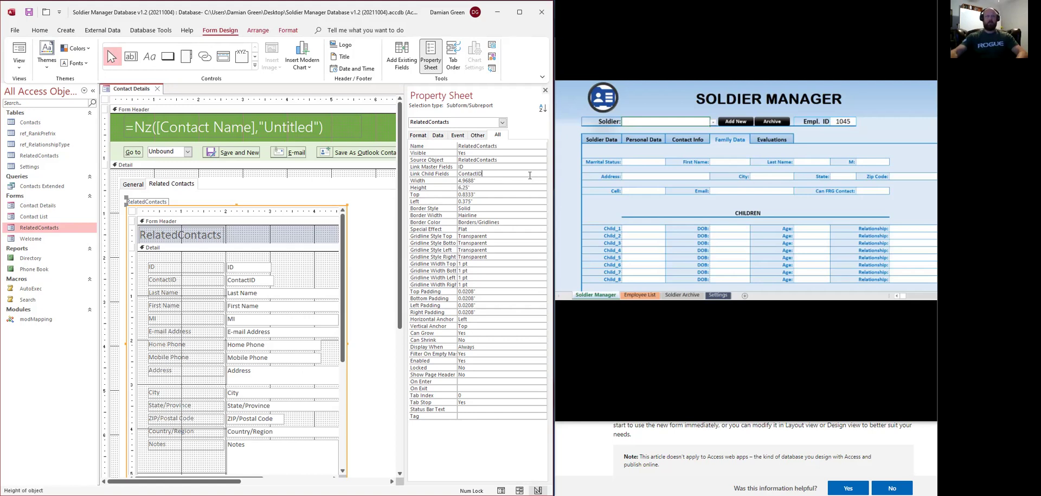
left_click(543, 173)
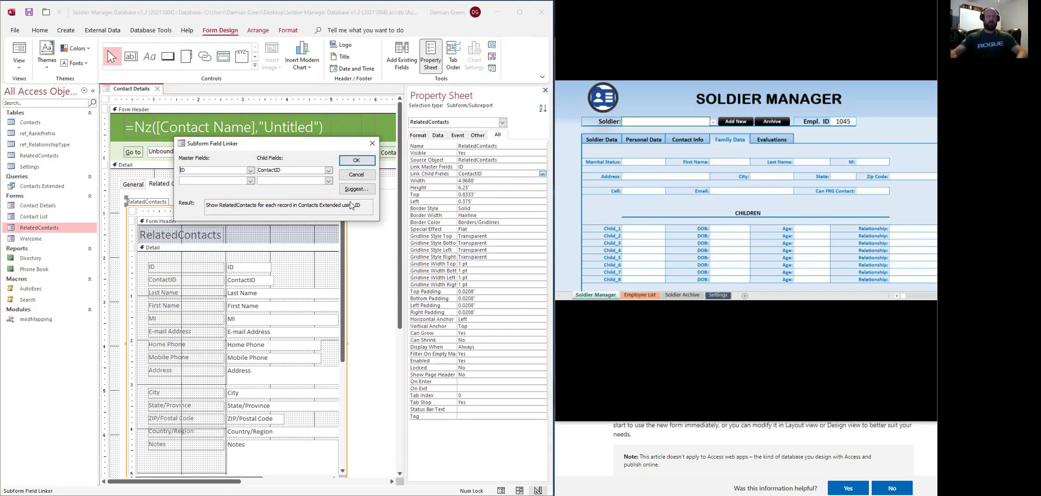
left_click(354, 161)
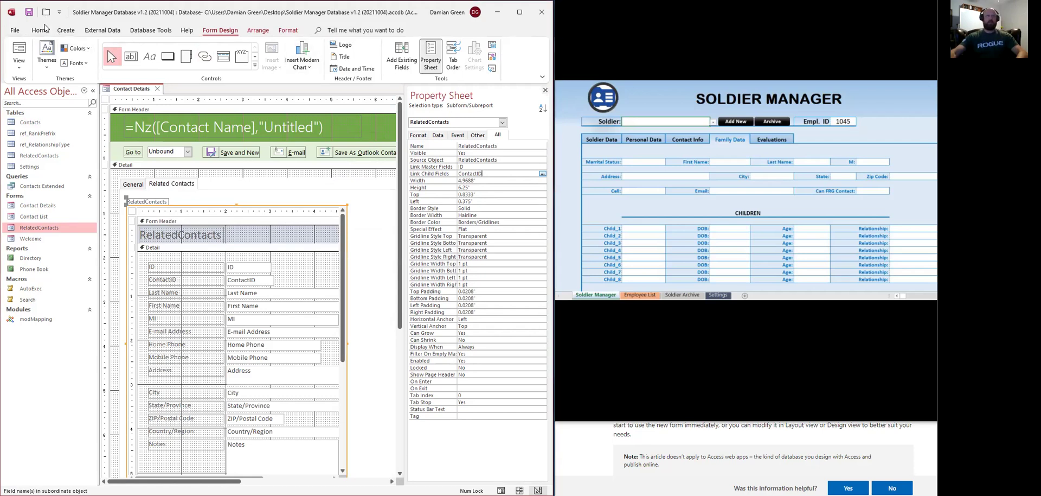
Step: Show Contact Details in Form View and fill in the first and last name of the A/501 contact
left_click(16, 55)
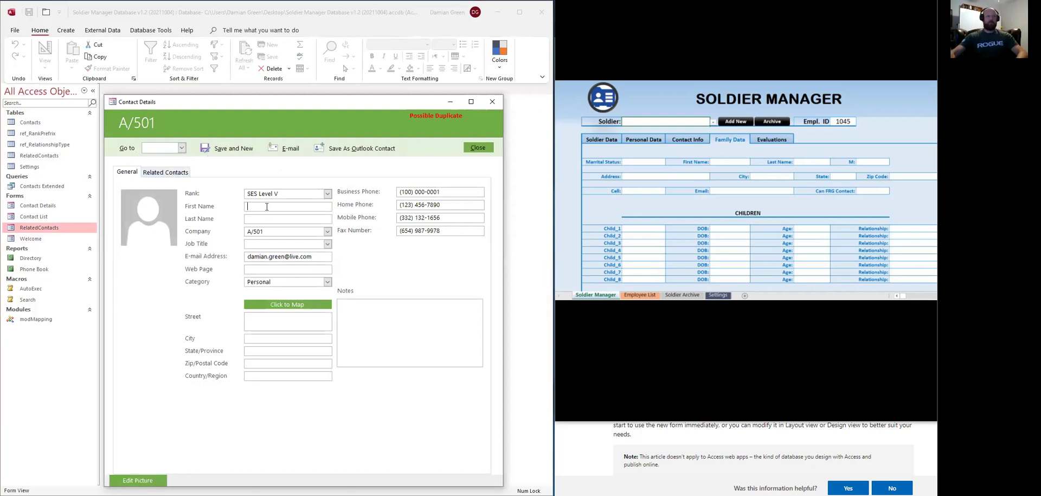
type("Jon")
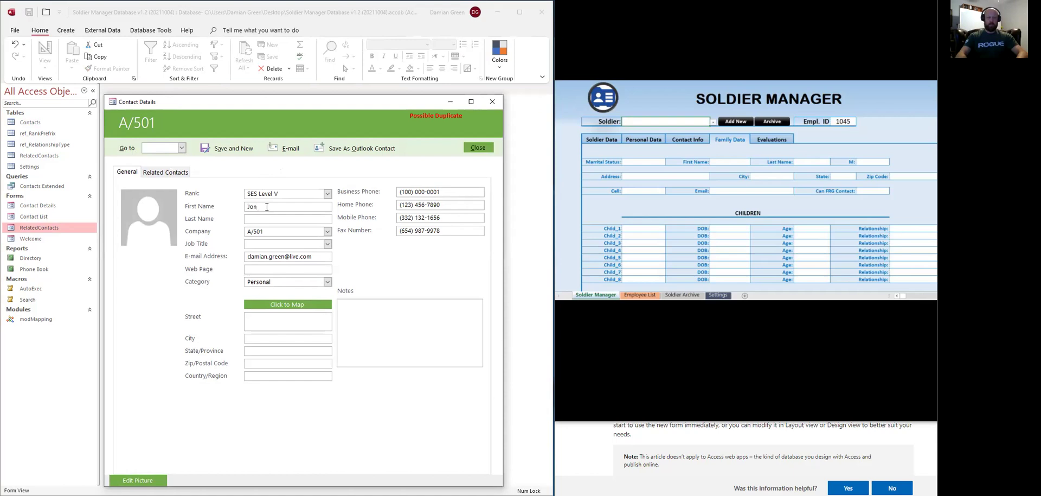
key("Tab")
type("Smith")
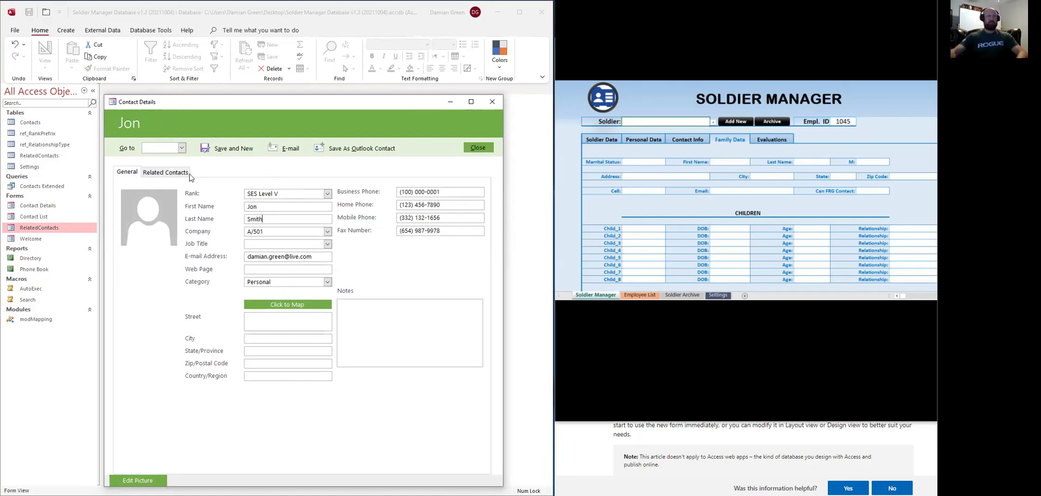
Step: Add a related contact for this contact with a last name, first name and the relationship type Spouse
left_click(169, 172)
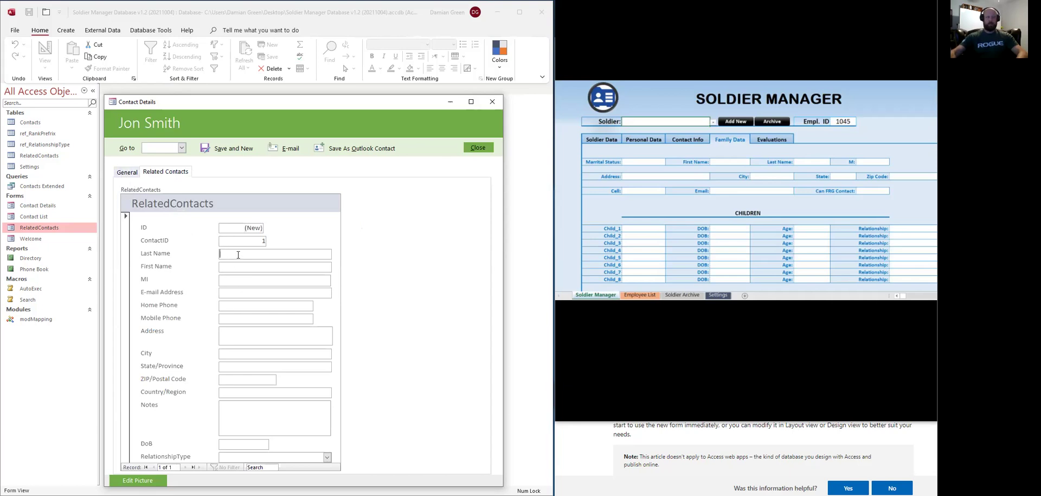
type("mi")
type("Jessica")
left_click(186, 467)
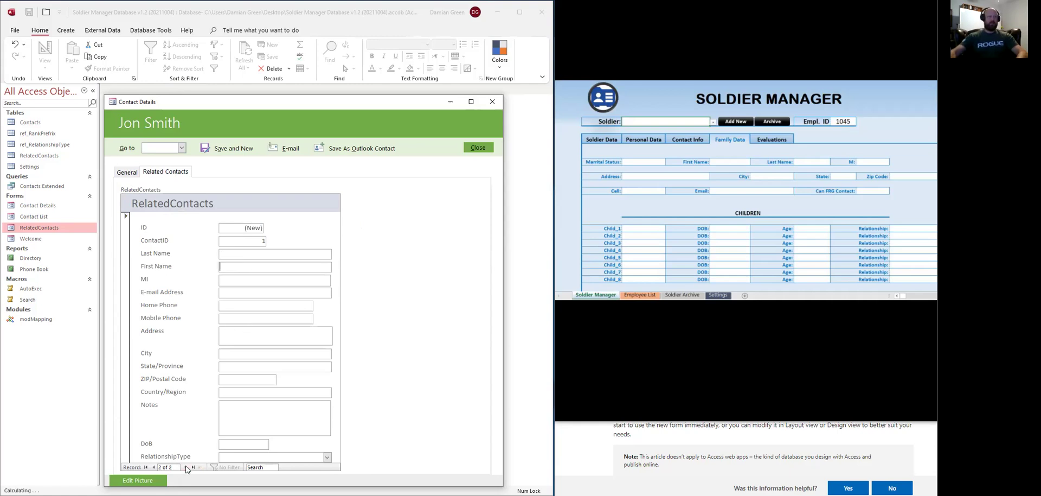
left_click(154, 467)
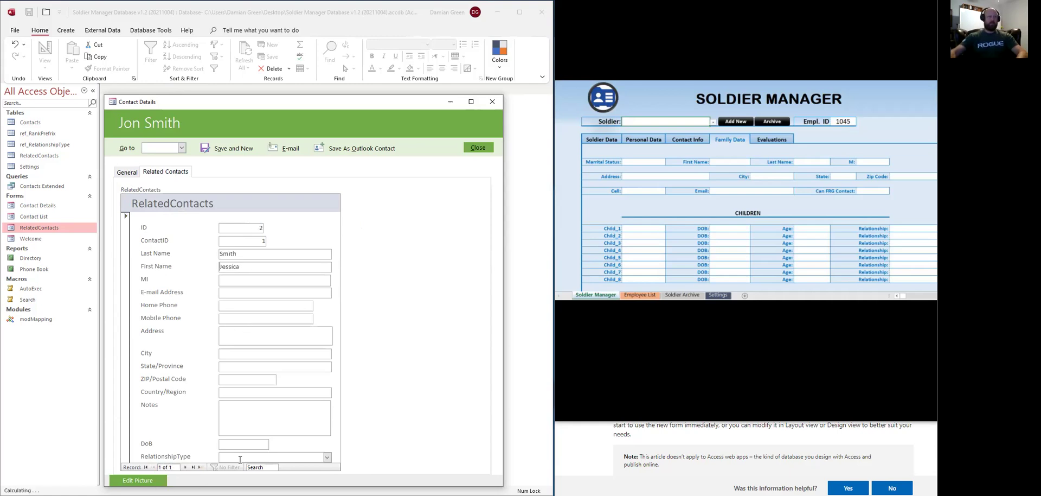
left_click(321, 457)
left_click(268, 470)
Step: Add a second related contact record with a last name, first name and the relationship type Child Dependent
left_click(185, 467)
type("Smith")
left_click(274, 265)
type("Jonny")
left_click(327, 457)
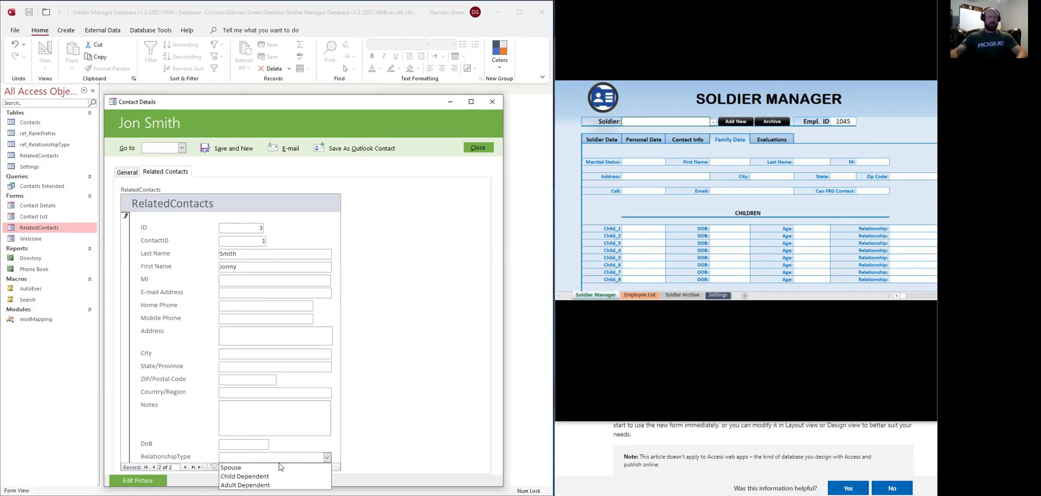
left_click(275, 479)
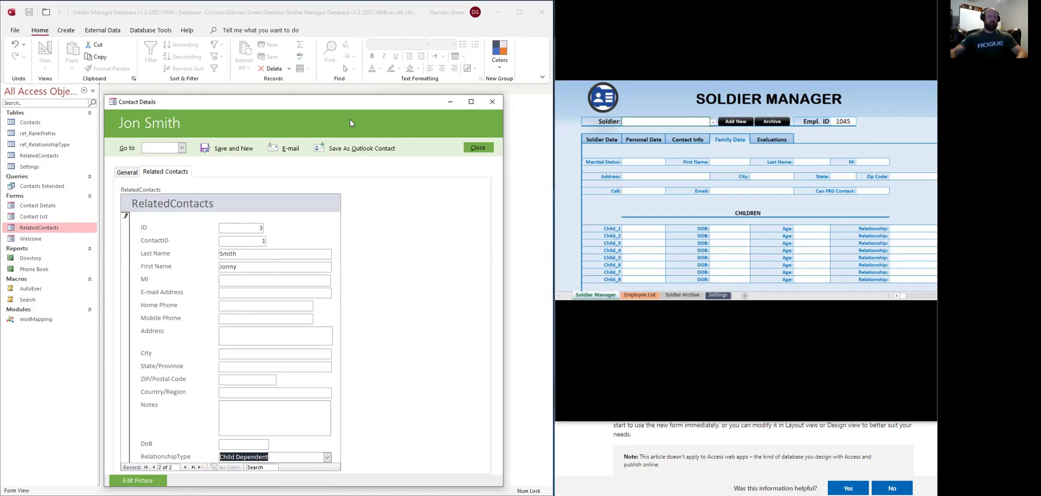
Step: Close the Contact Details form and dismiss the GoToRecord error and the Macro Single Step dialog
left_click_drag(379, 99, 380, 67)
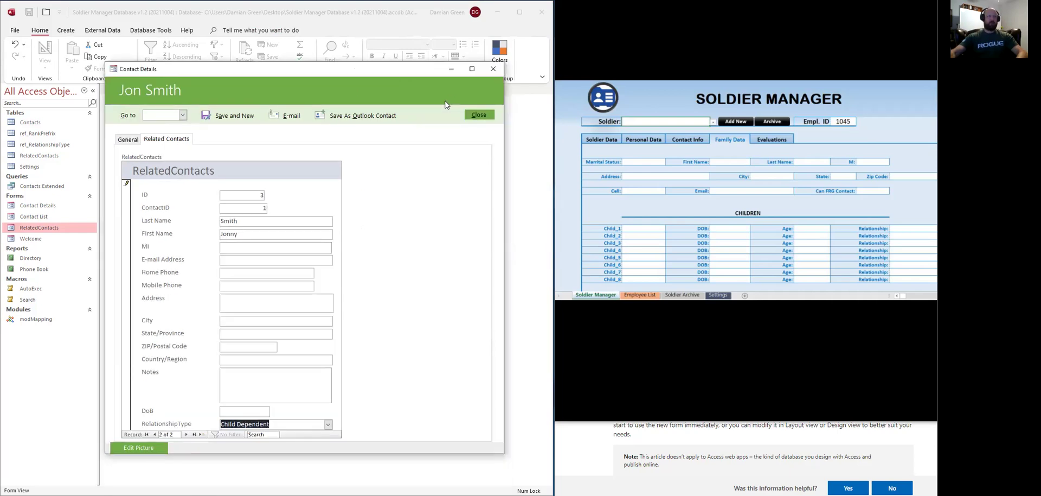
left_click(478, 116)
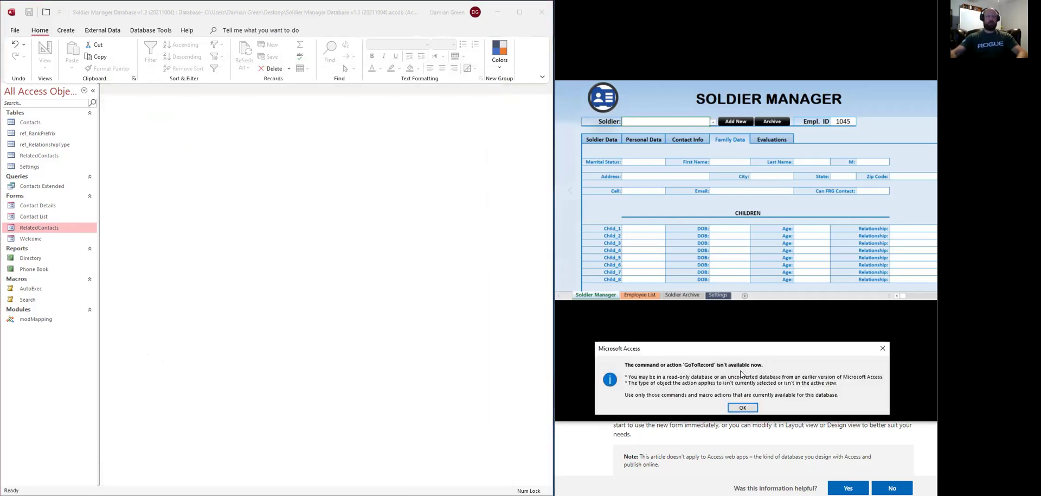
left_click(743, 407)
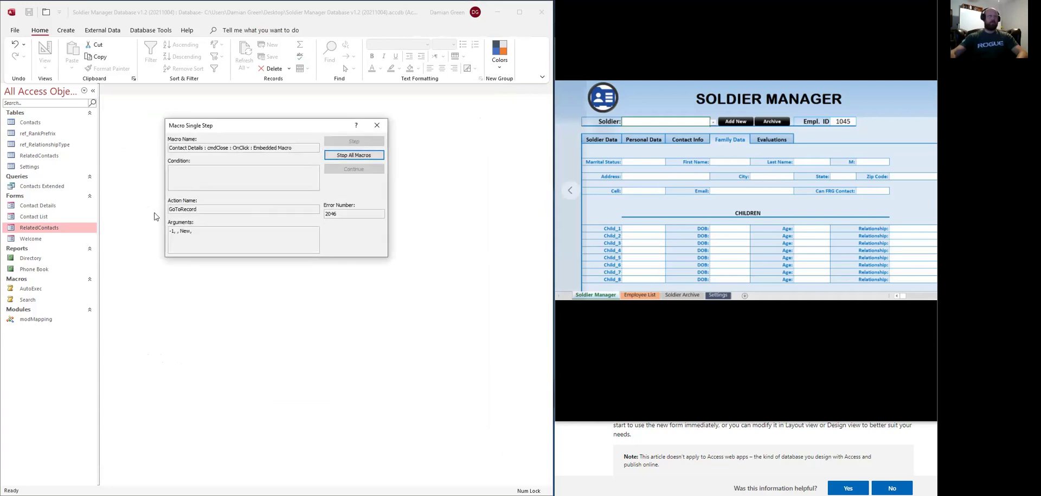
left_click(377, 125)
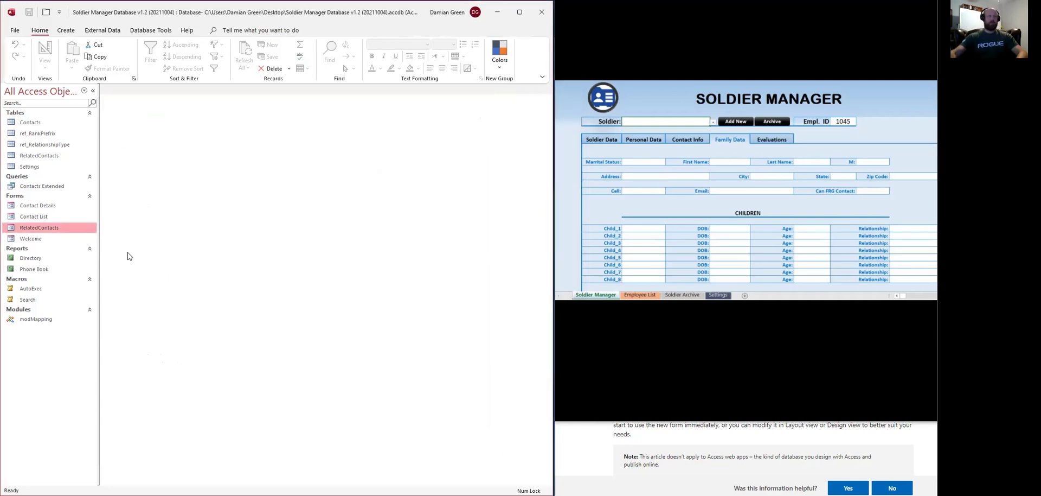
Step: Open the SES Level V contact from the Contact List form, check both of its related contact records, and close it
double_click(33, 217)
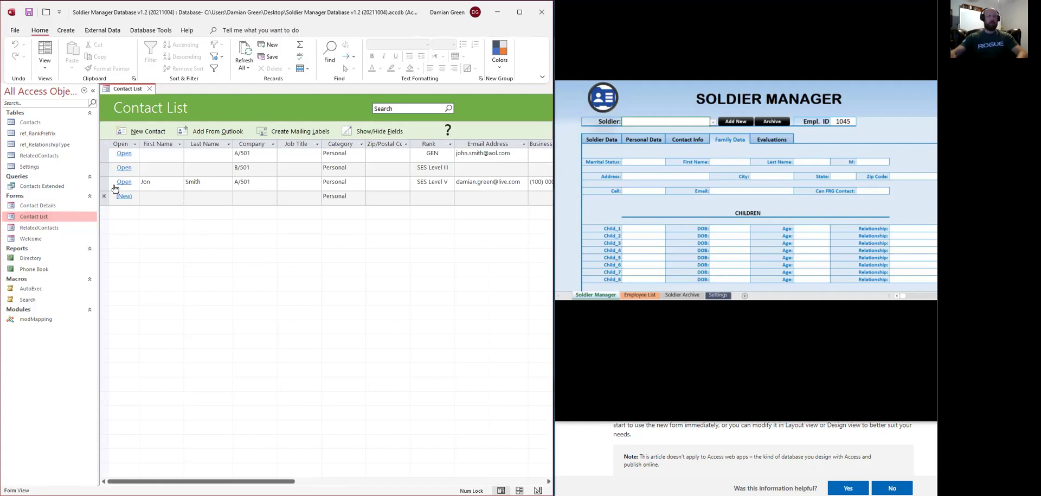
left_click(124, 183)
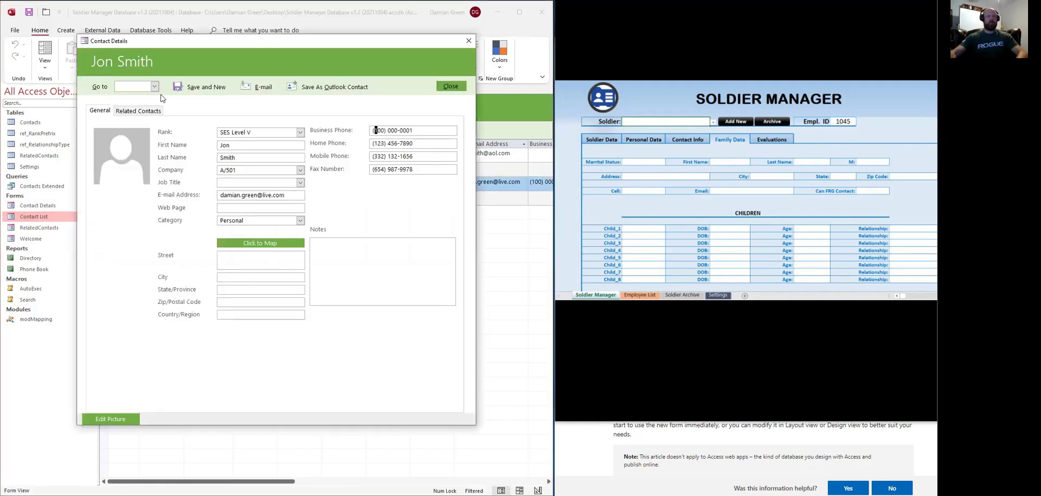
left_click(145, 113)
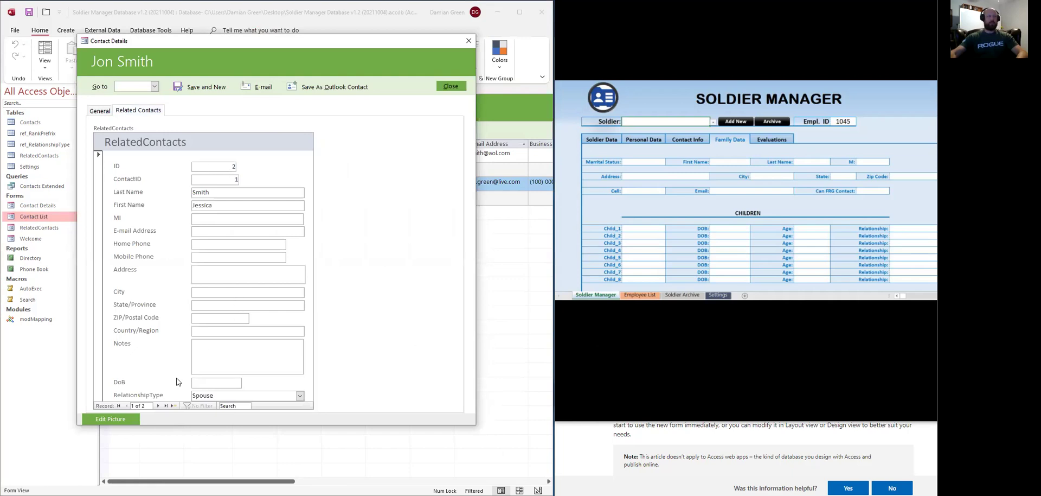
left_click(158, 406)
left_click(126, 406)
left_click(454, 87)
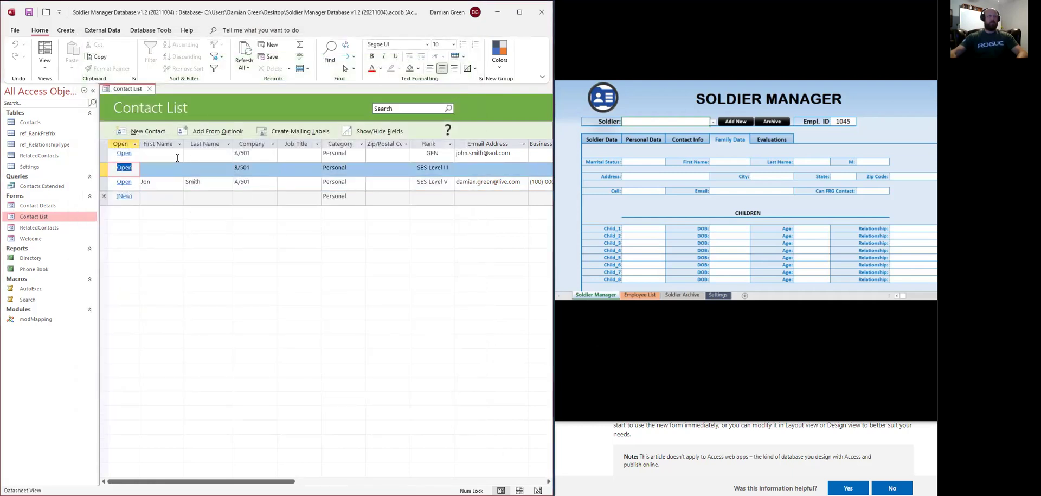
Step: Fill in the first and last name of the B/501 contact in the Contact List
left_click(153, 167)
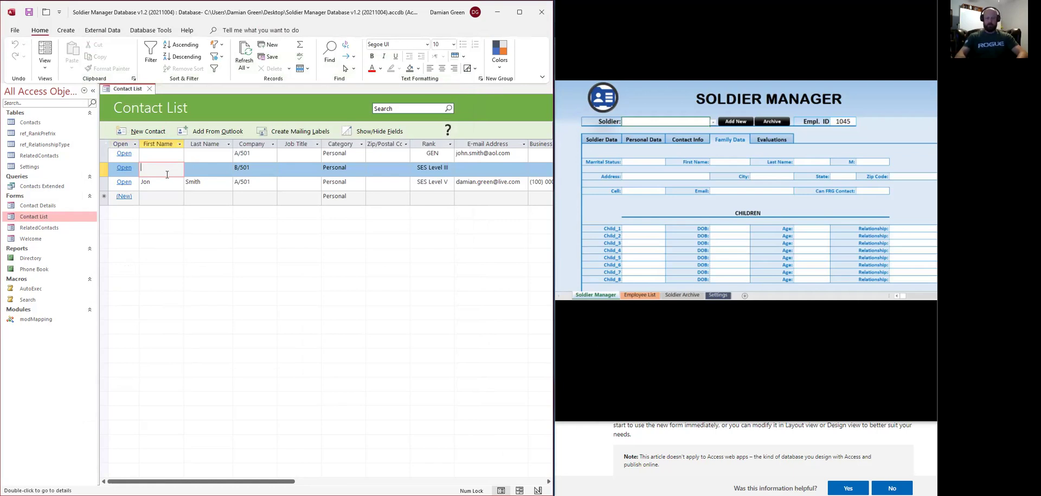
type("Daniel")
key("Tab")
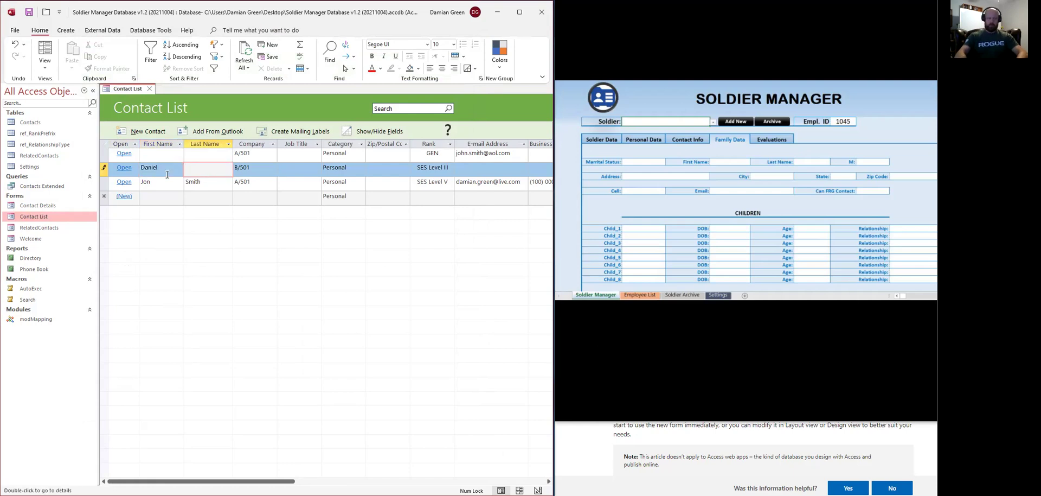
type("John")
type("e")
key("BackSpace")
key("BackSpace")
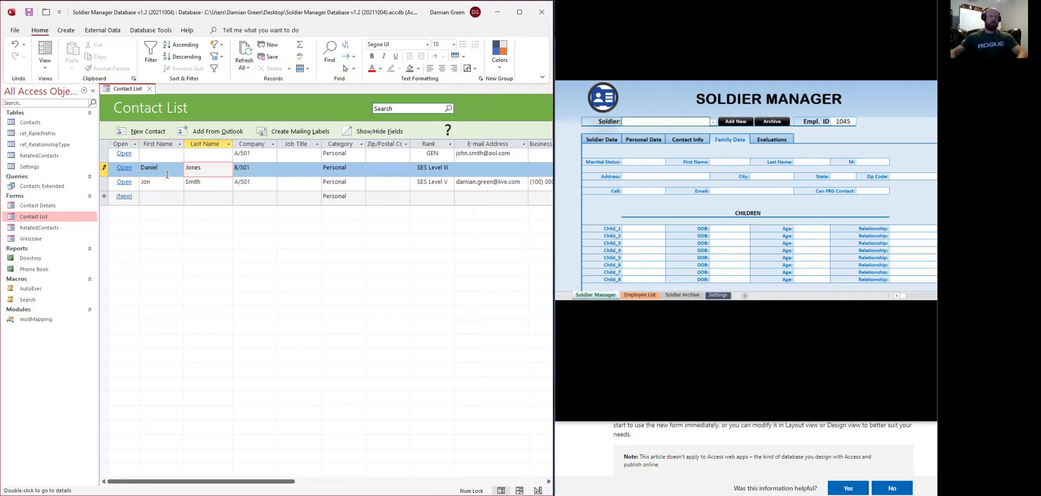
Step: Open the B/501 contact, add a related contact with a last name, first name and relationship type Spouse, and close the form
left_click(124, 168)
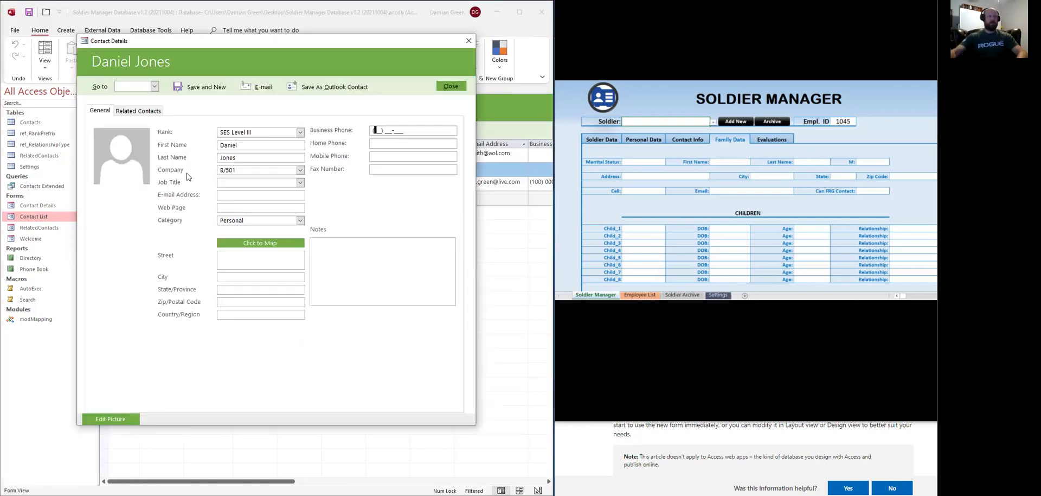
left_click(138, 111)
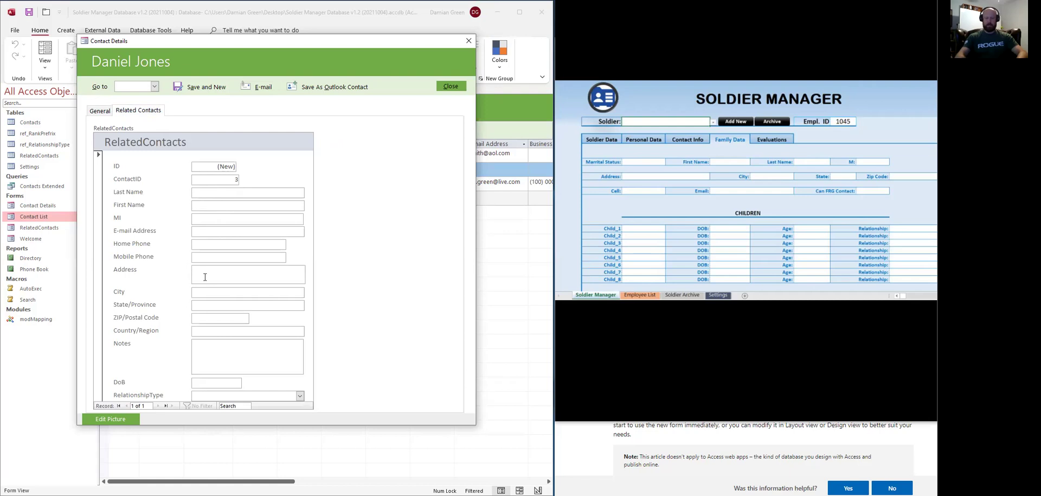
type("Jones")
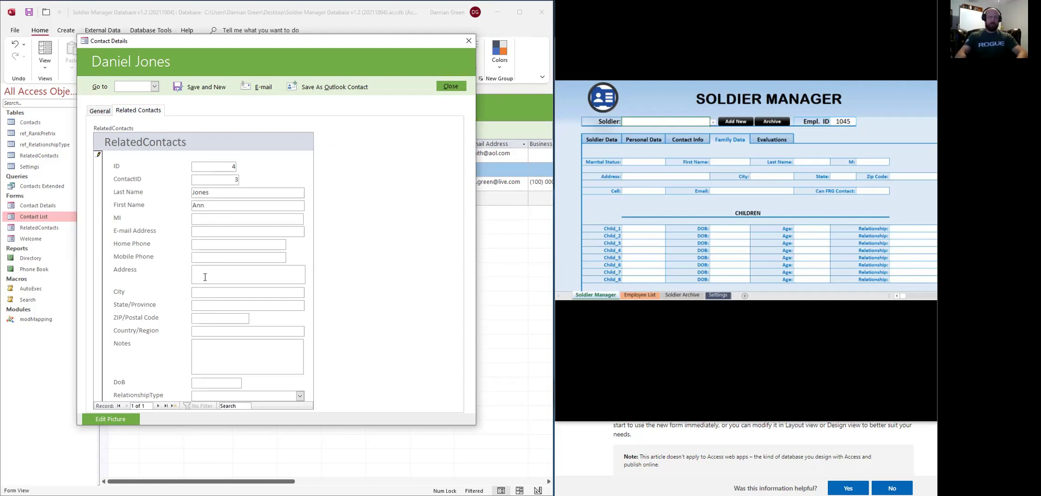
type("a")
left_click(299, 395)
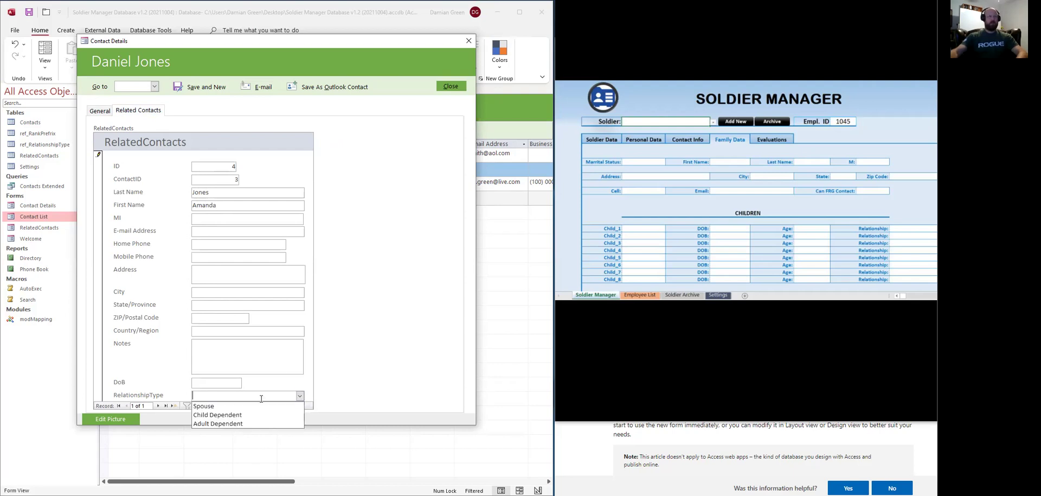
left_click(262, 405)
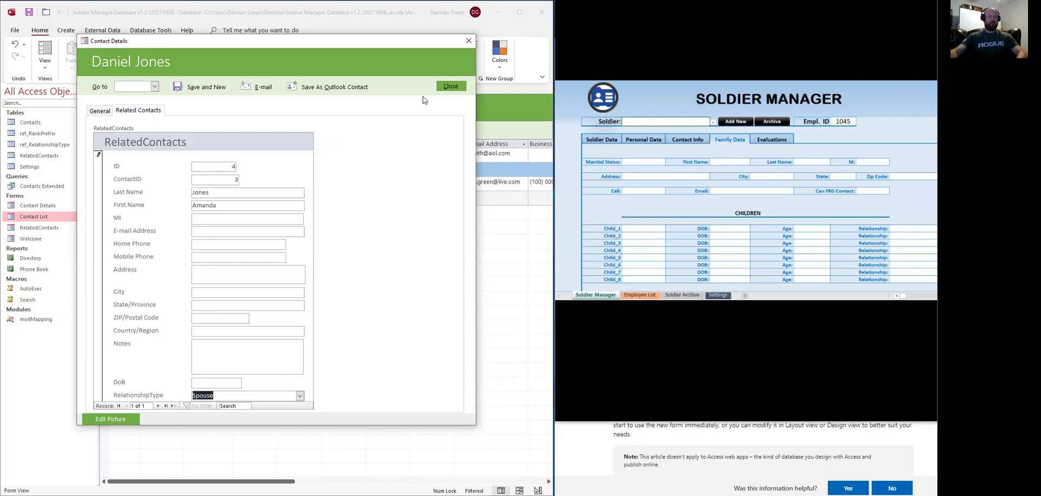
left_click(450, 86)
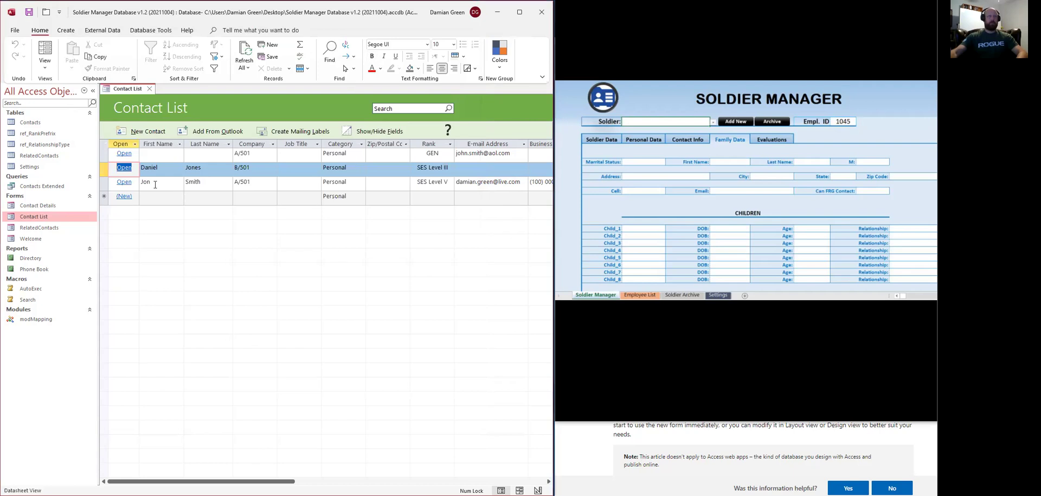
Step: Reopen the B/501 contact to check its saved related contact, and close the form
left_click(124, 168)
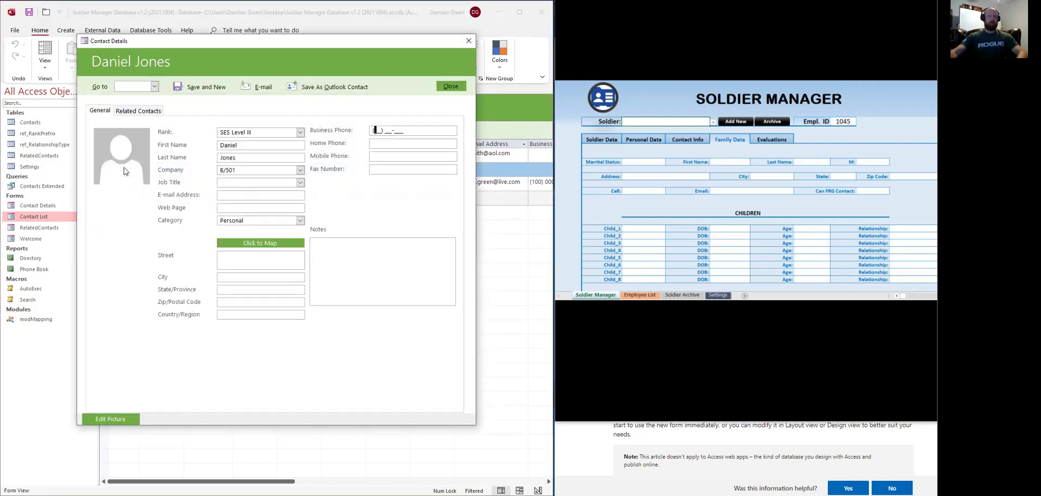
left_click(138, 111)
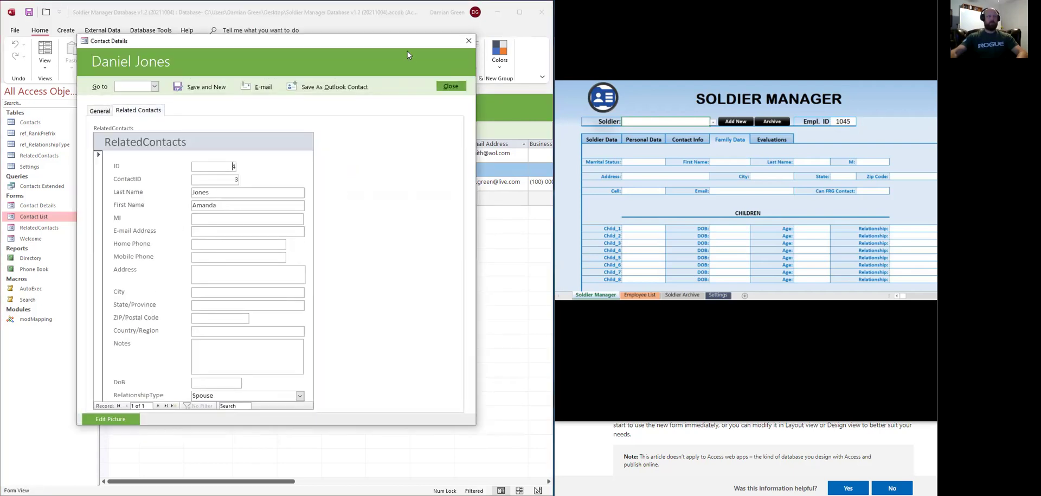
left_click(450, 86)
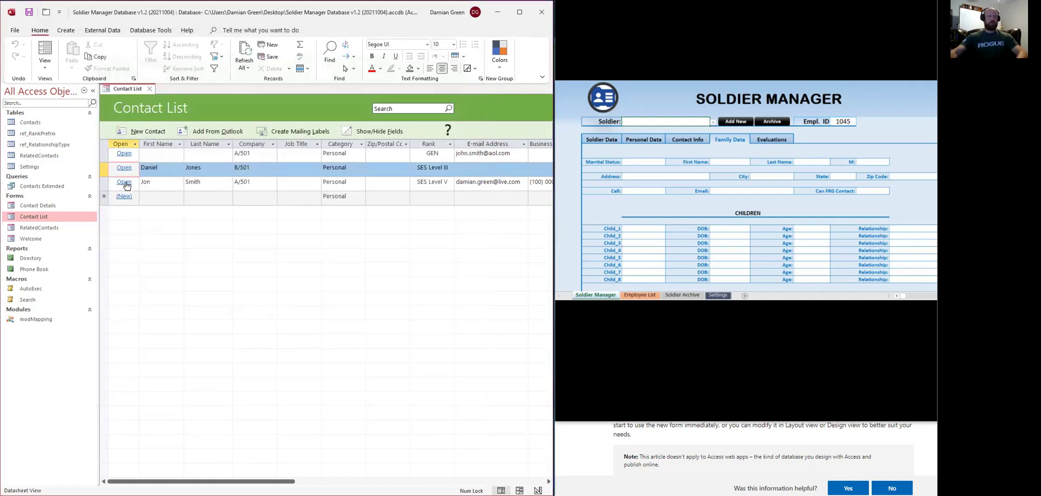
Step: Open the SES Level V contact again and browse its related contact records, ending on the first one
left_click(124, 183)
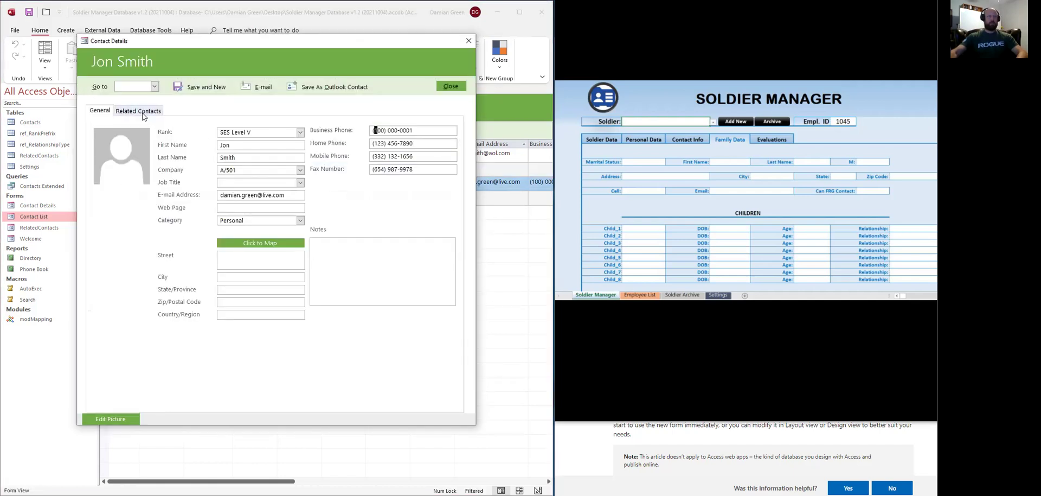
left_click(142, 111)
left_click(160, 406)
left_click(124, 406)
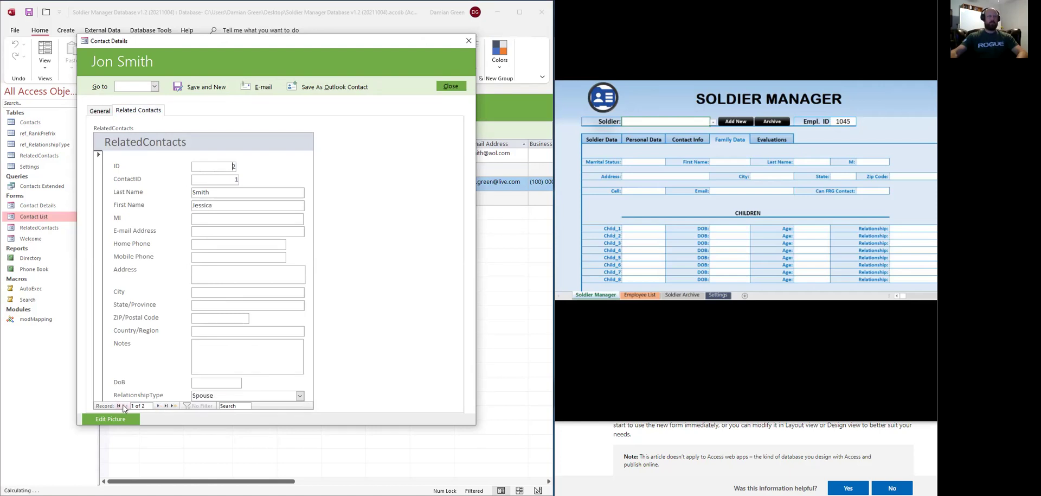
Step: Fill in the spouse record's DoB field with today's date from the date picker
left_click(214, 383)
left_click(246, 381)
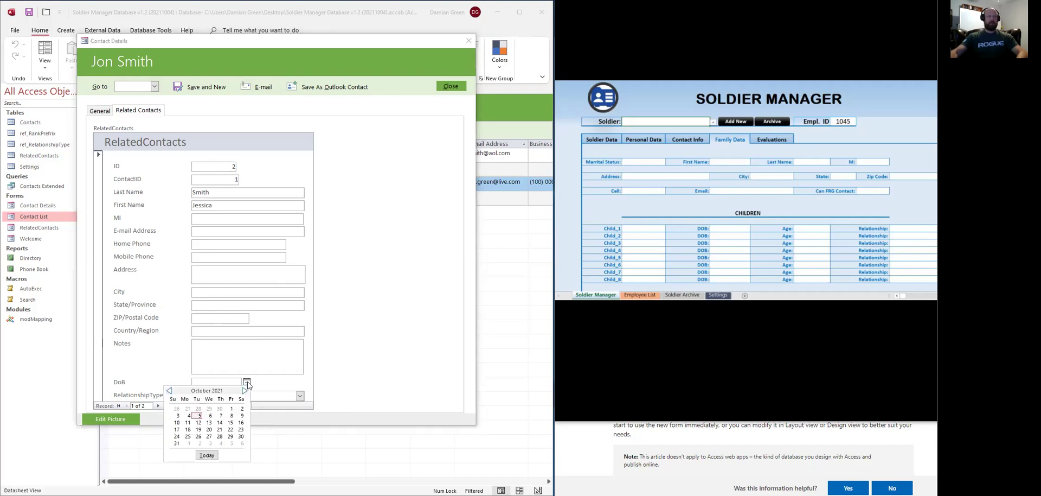
left_click(207, 454)
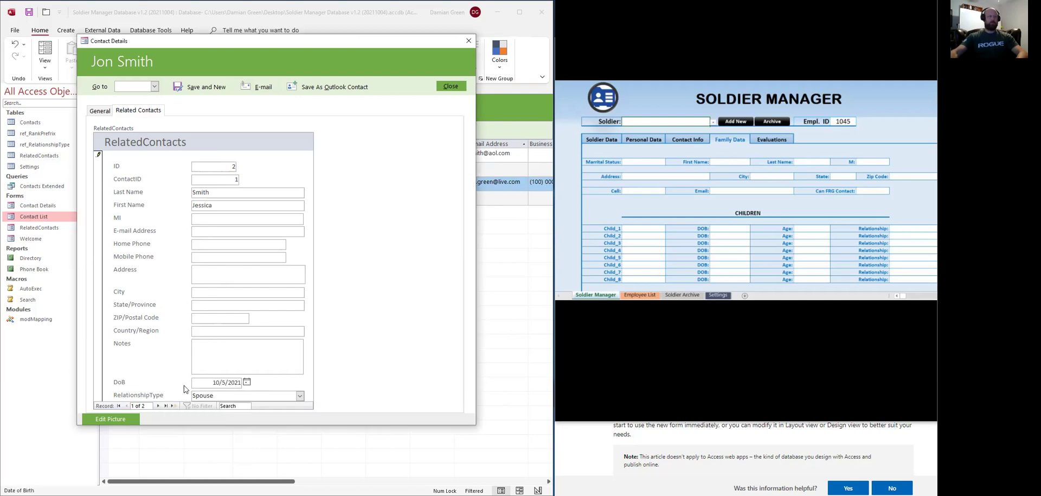